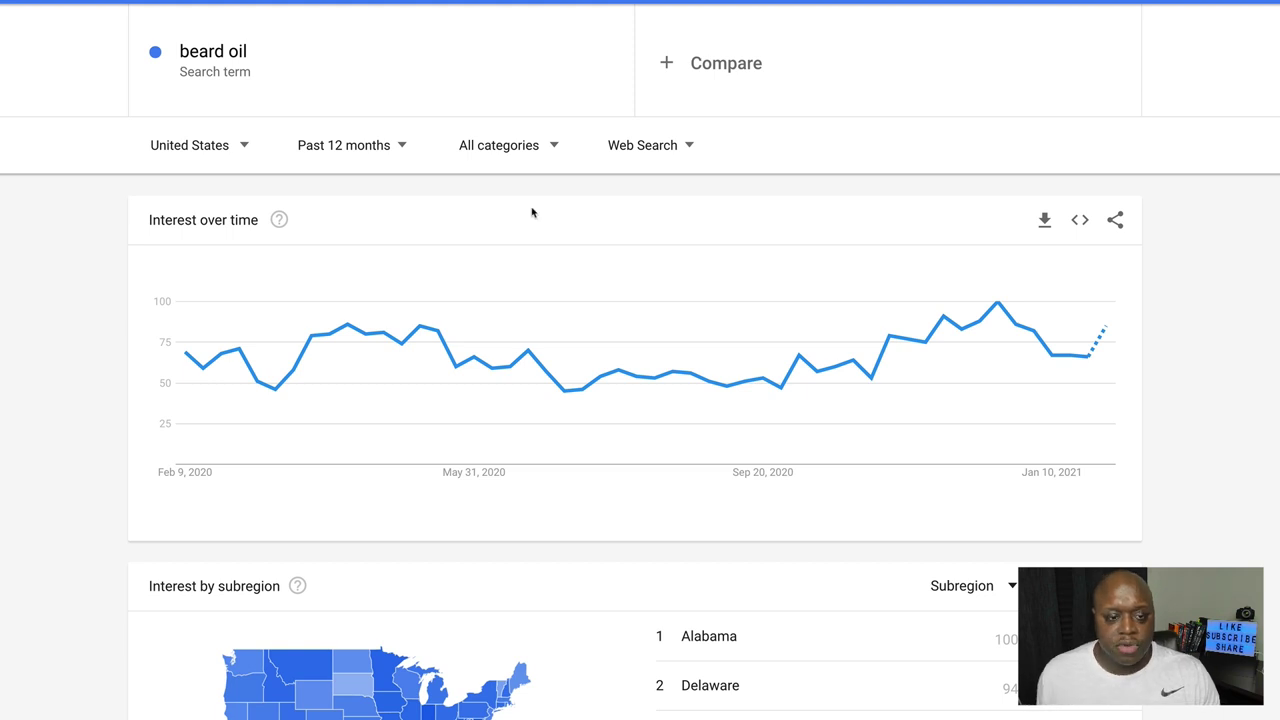
- Set the beard oil trend to Past 5 years and YouTube Search, and review its interest by subregion
click(313, 152)
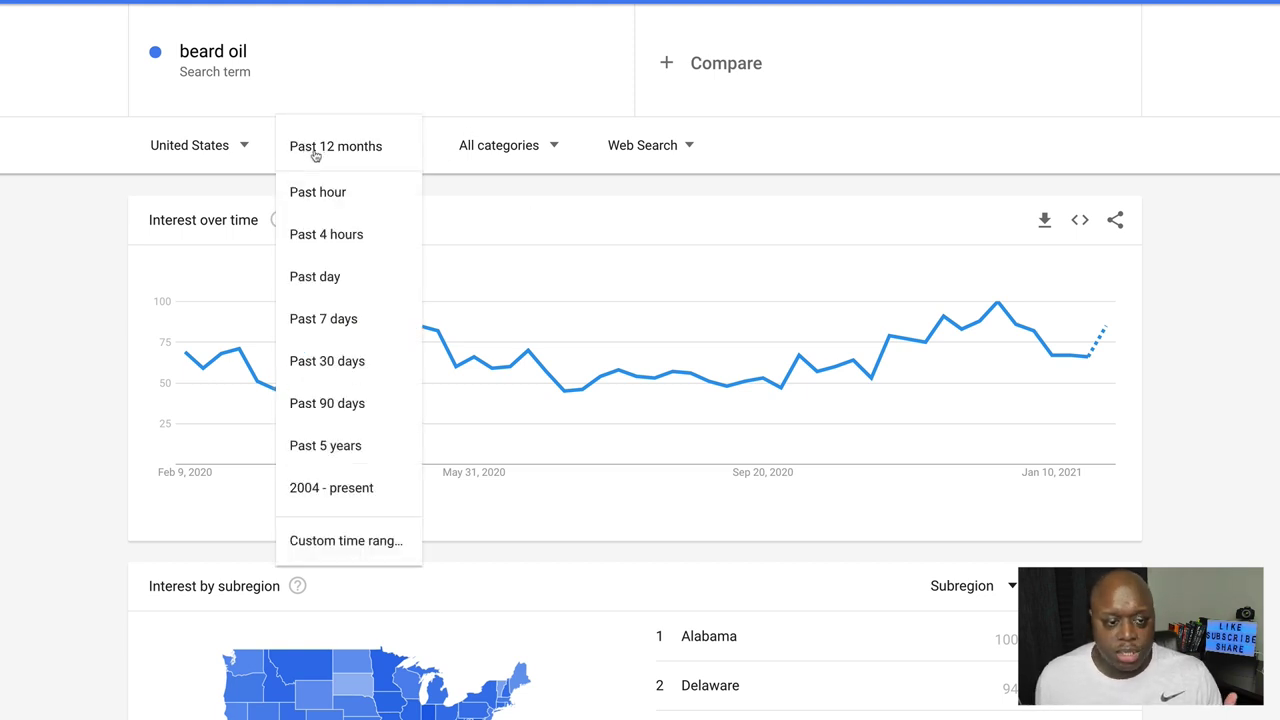
click(334, 444)
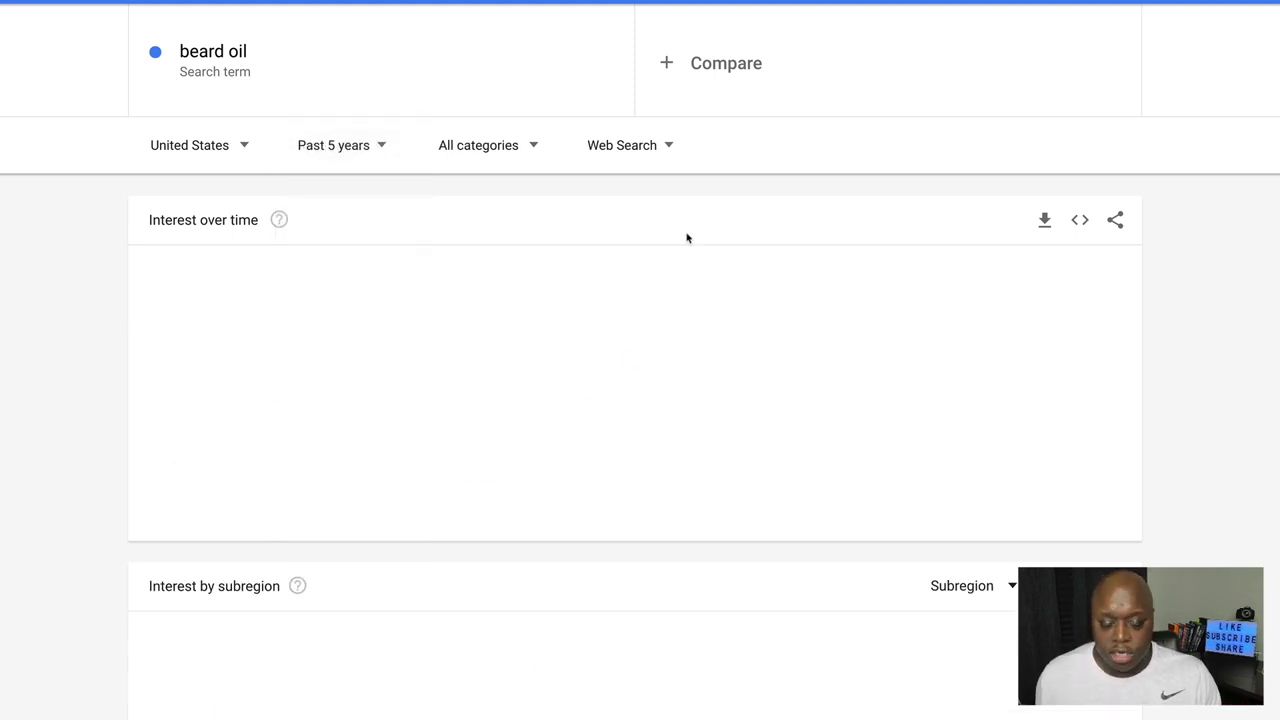
click(659, 150)
click(645, 338)
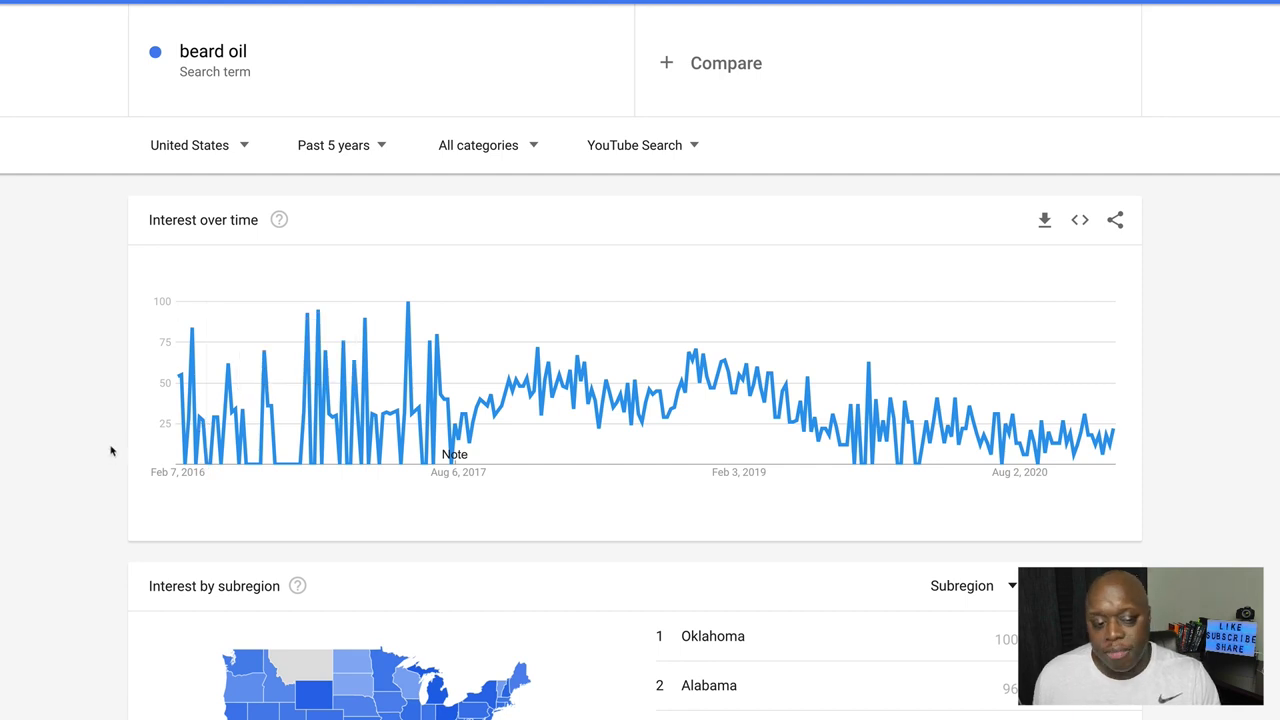
scroll(80, 452, down, 3)
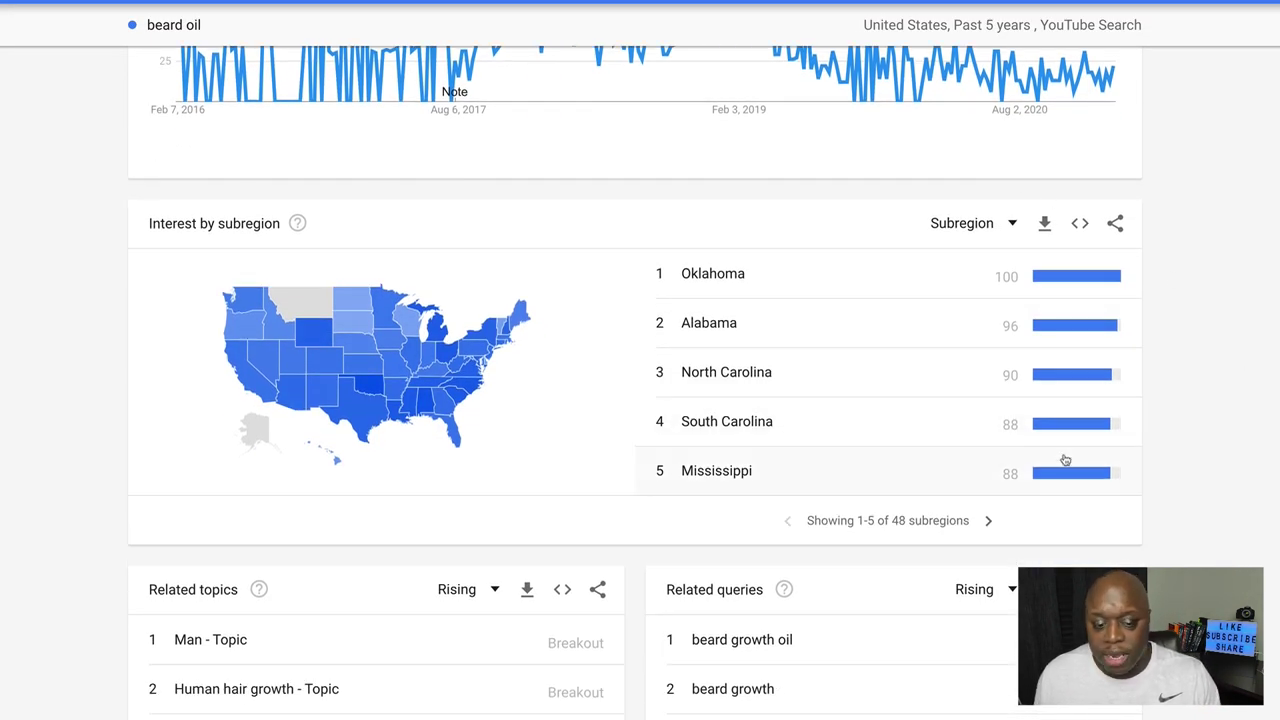
scroll(1062, 459, down, 2)
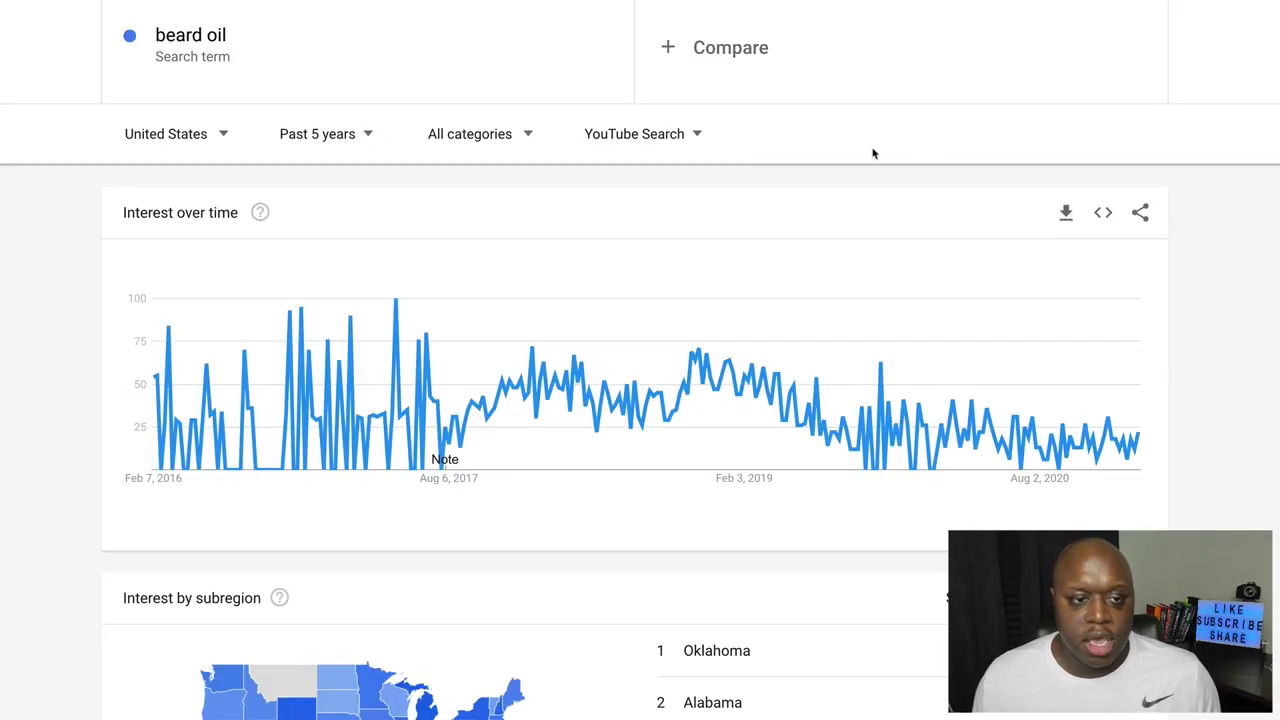
- Add "mens health" as a comparison search term to beard oil
click(762, 58)
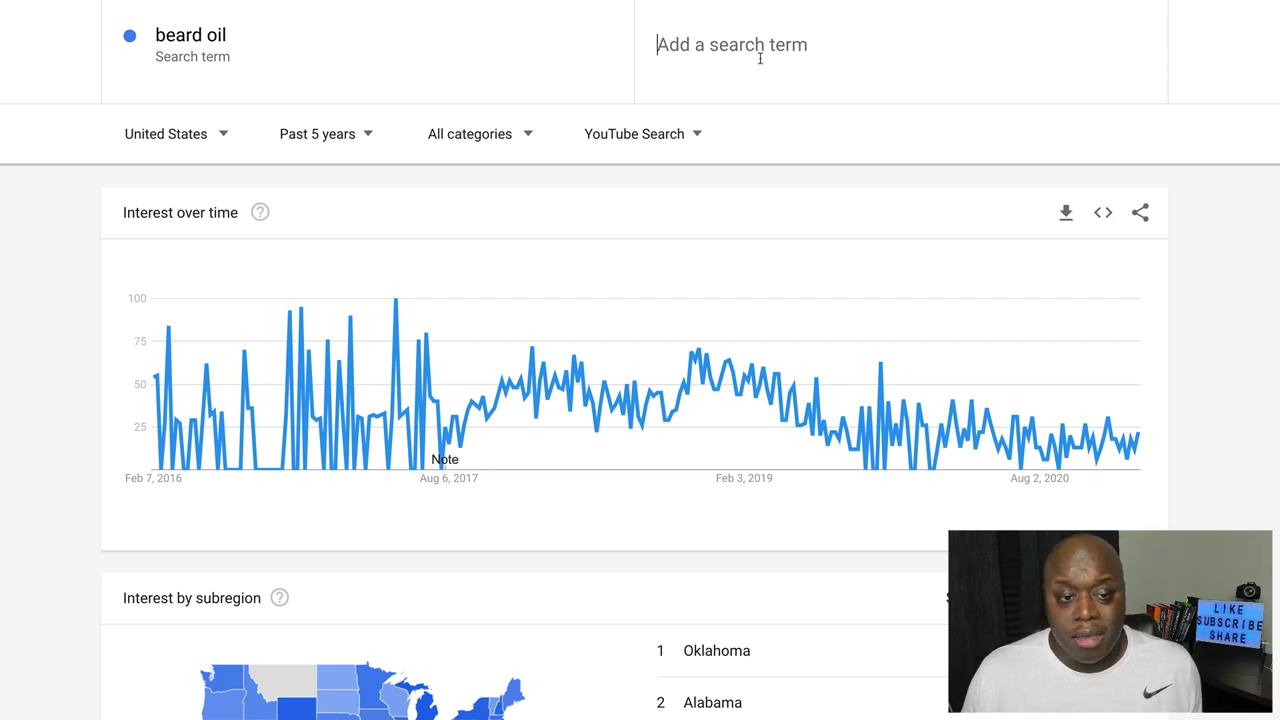
text(mens health)
key(Return)
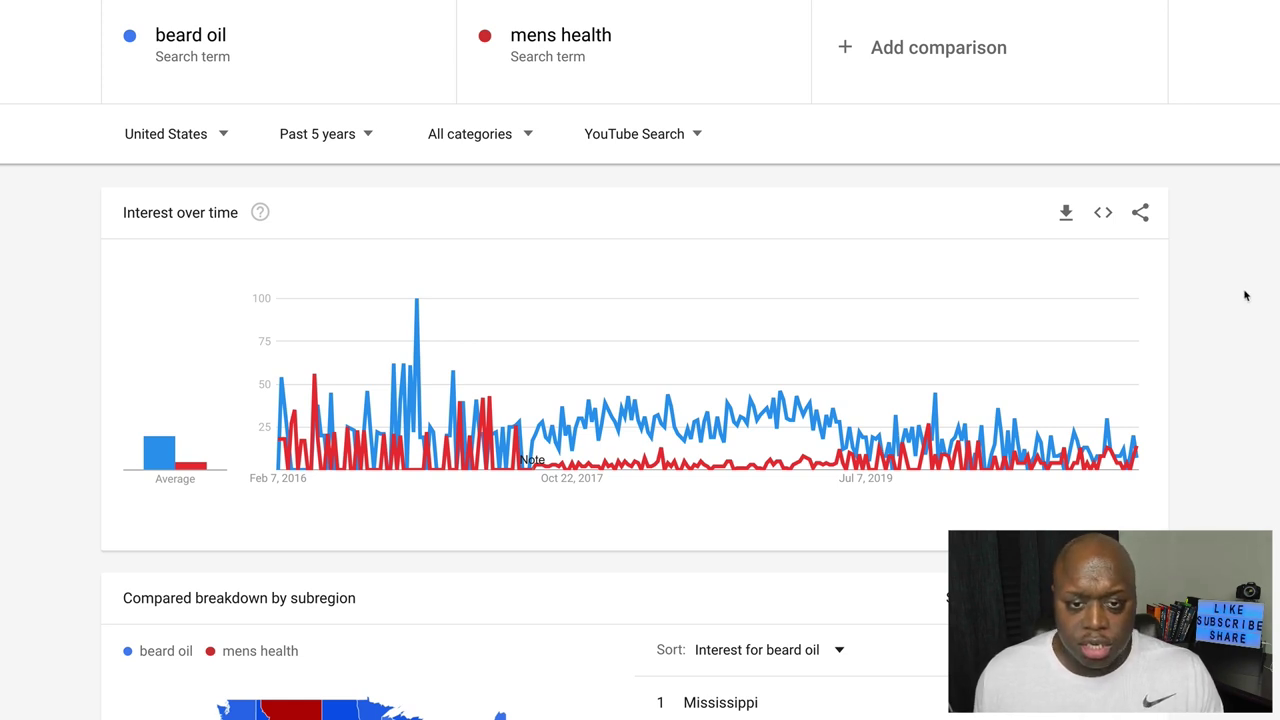
- Switch the comparison to Web Search and review its subregion breakdown and the related queries for both terms
click(650, 138)
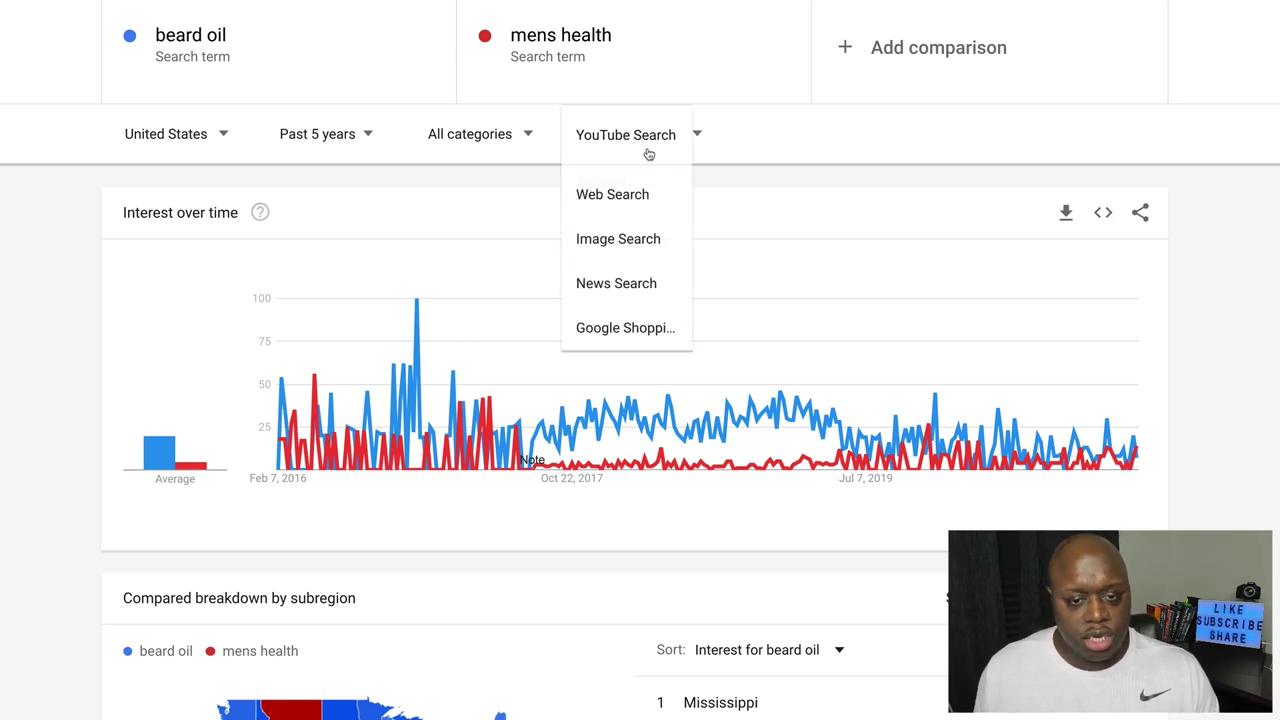
click(632, 198)
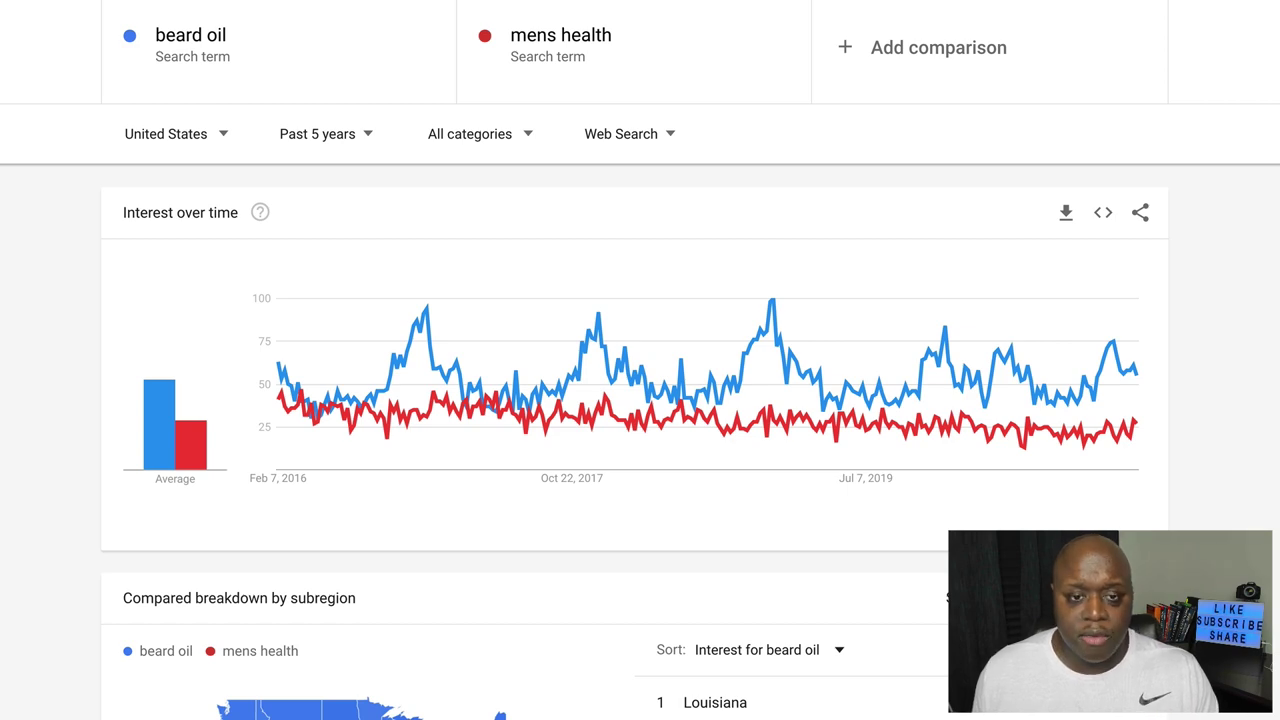
scroll(640, 360, down, 6)
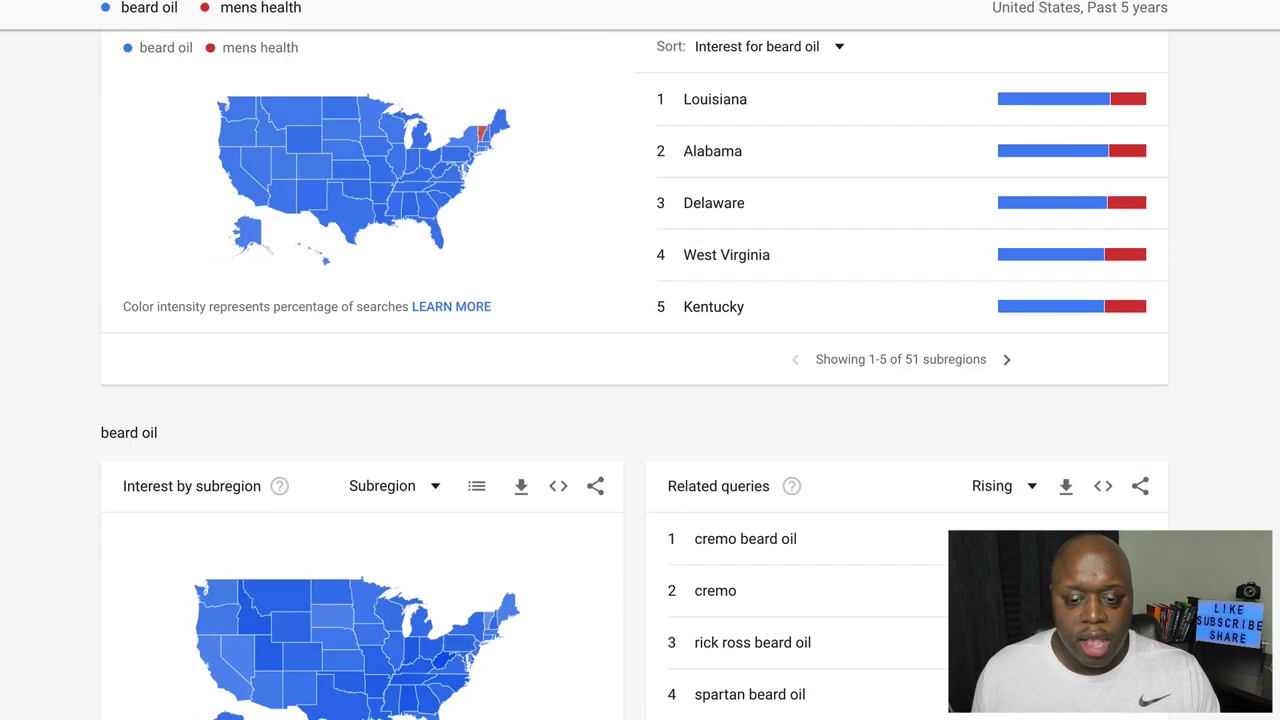
scroll(640, 360, down, 1)
scroll(640, 360, up, 7)
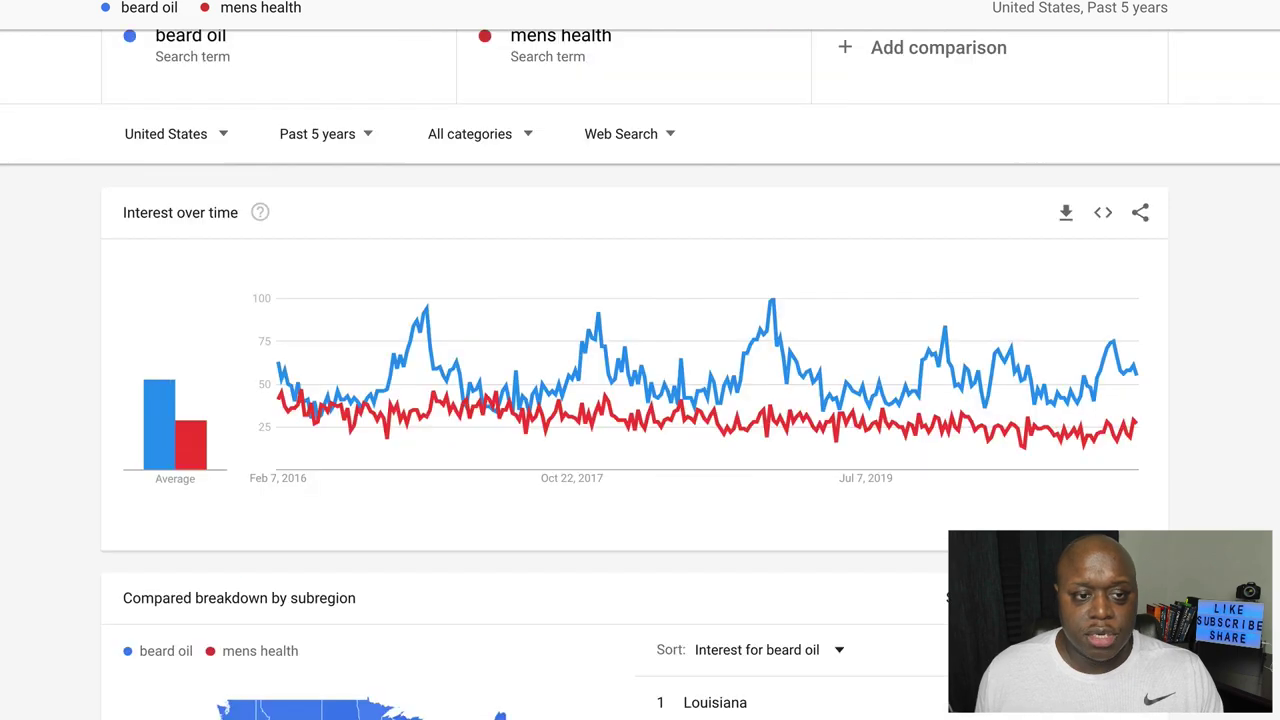
scroll(640, 380, down, 9)
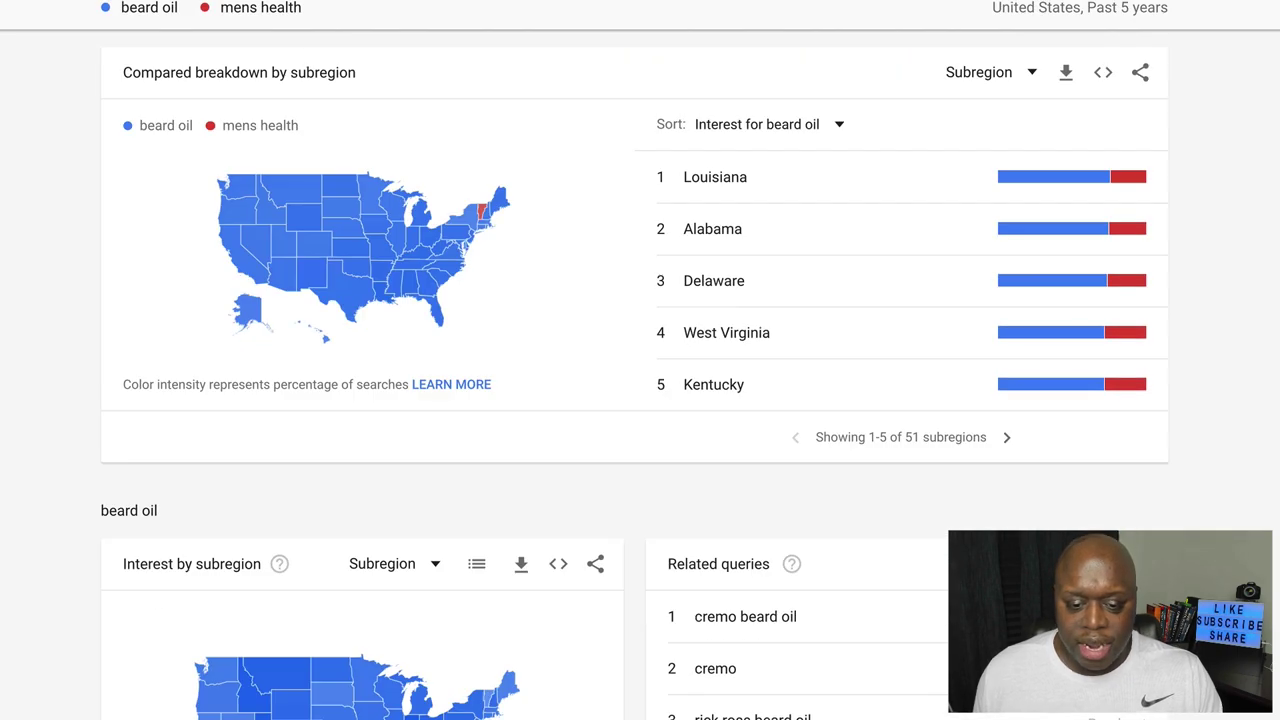
scroll(640, 380, down, 1)
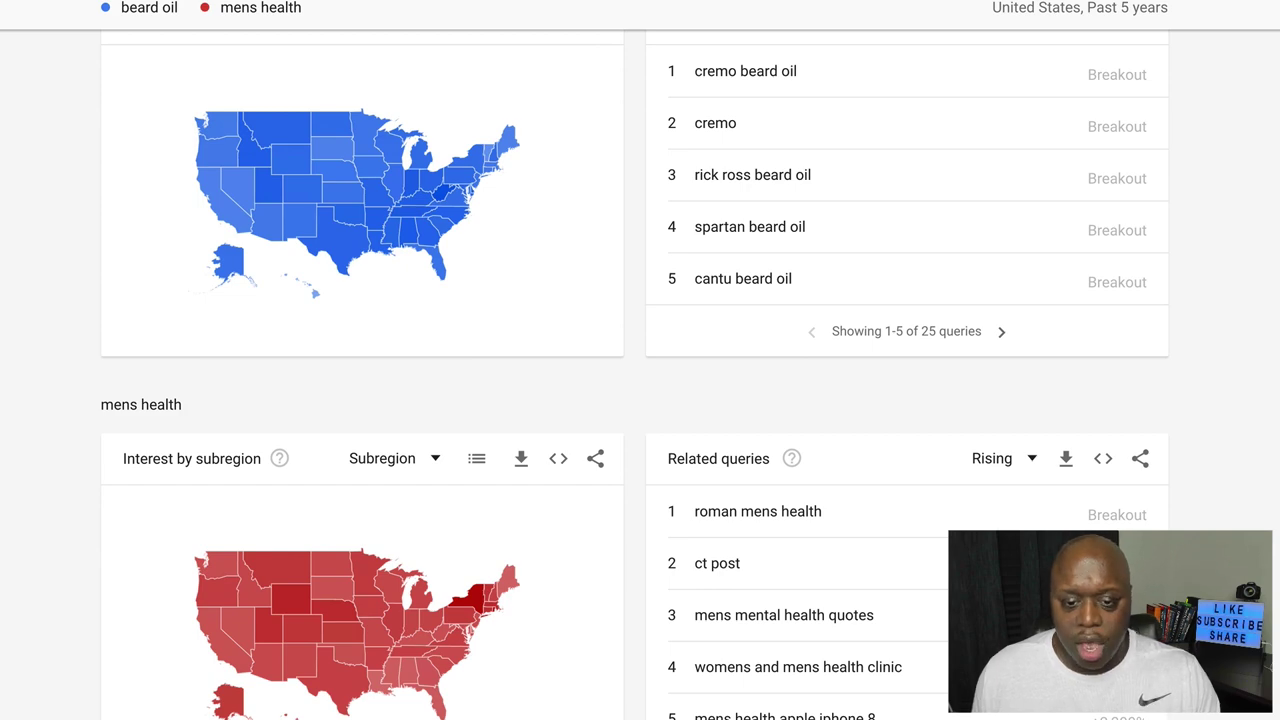
scroll(640, 380, up, 10)
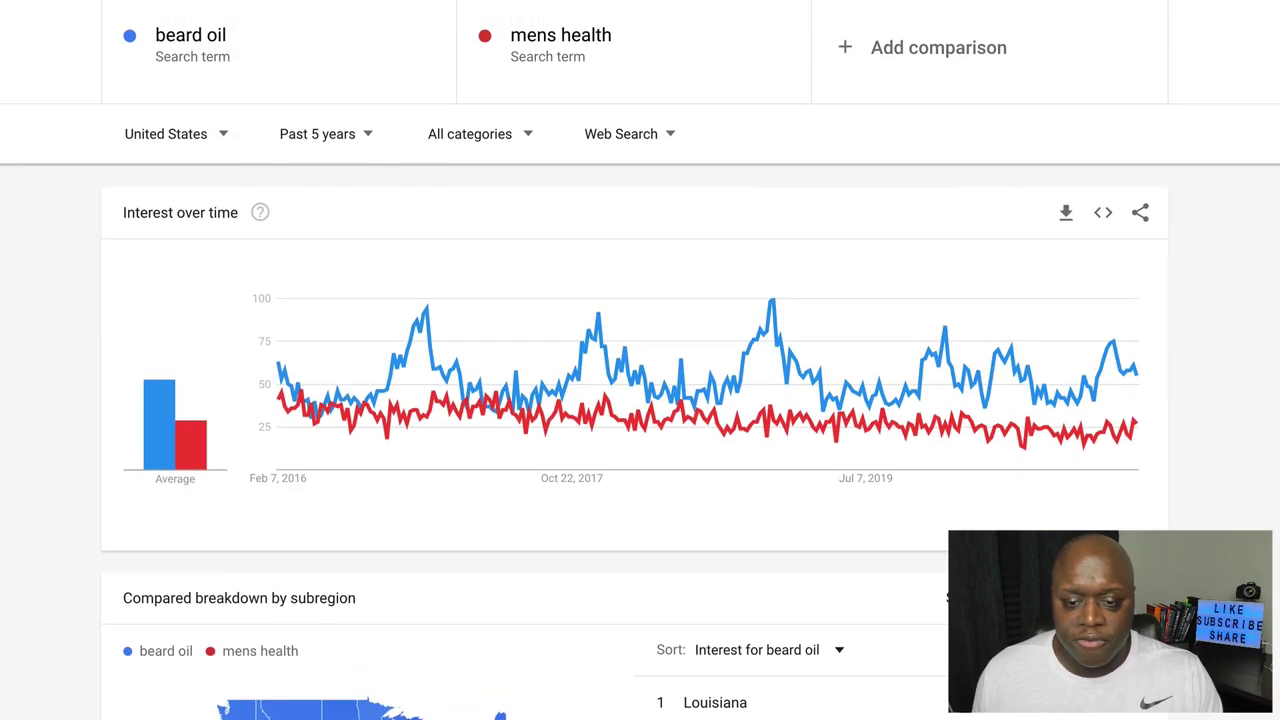
scroll(1205, 430, down, 5)
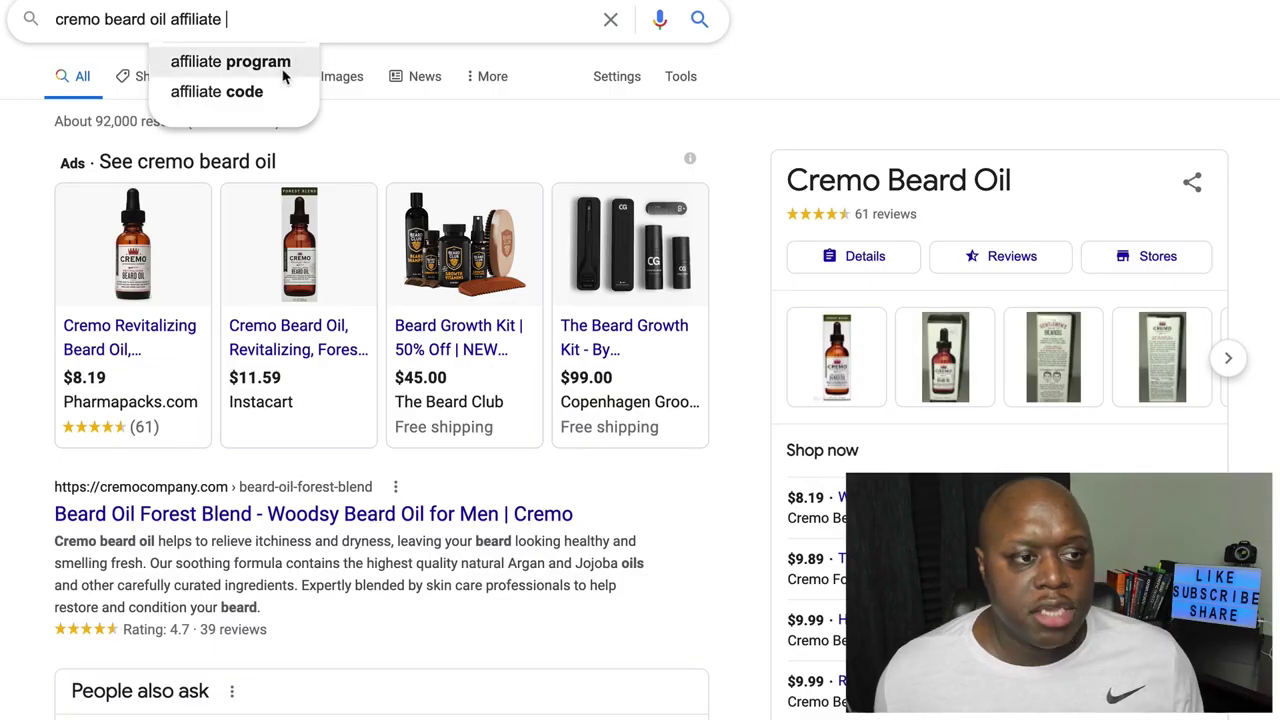
- Search Google for "cremo beard oil affiliate program" and read the Artius Man page on its beard oil affiliate program
click(262, 60)
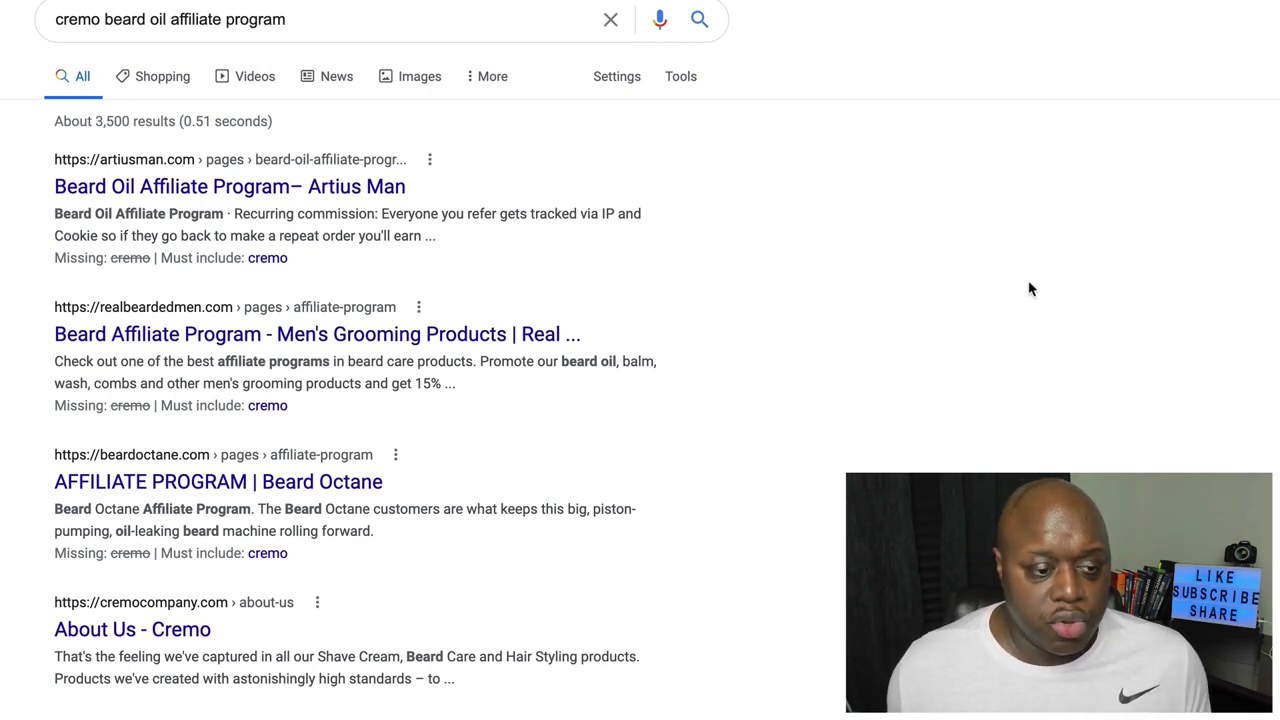
click(337, 197)
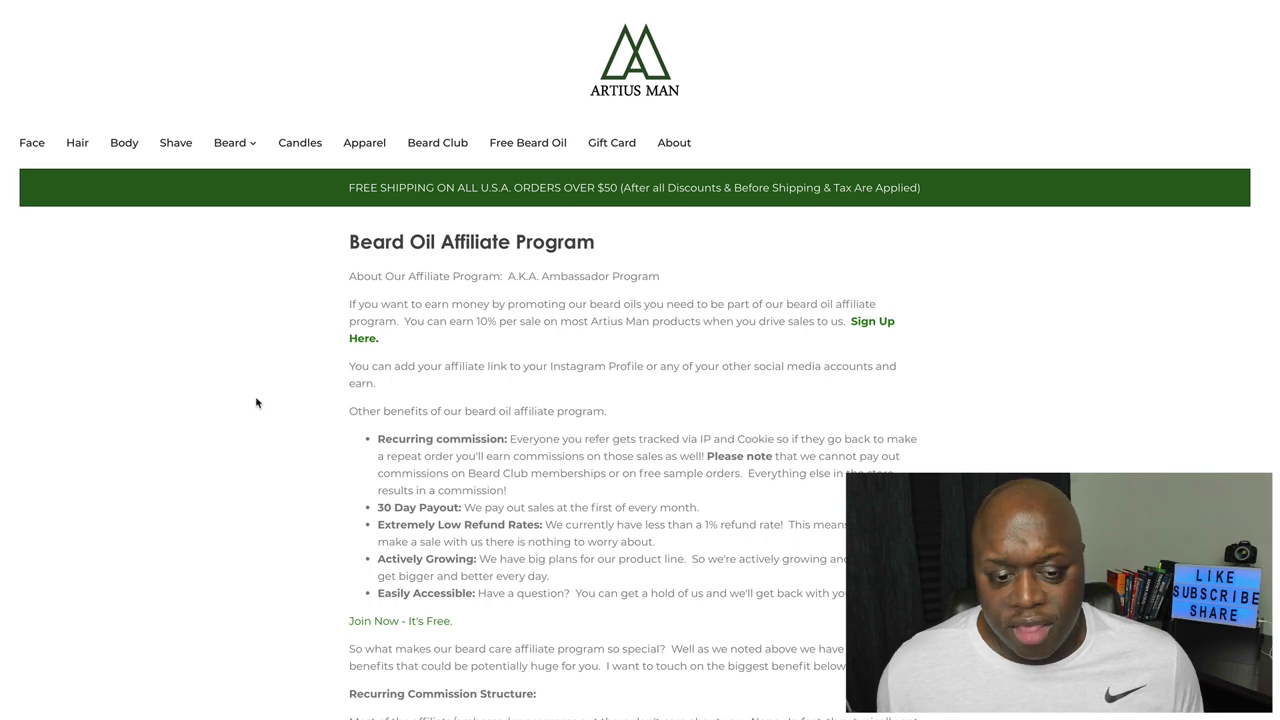
scroll(259, 398, down, 2)
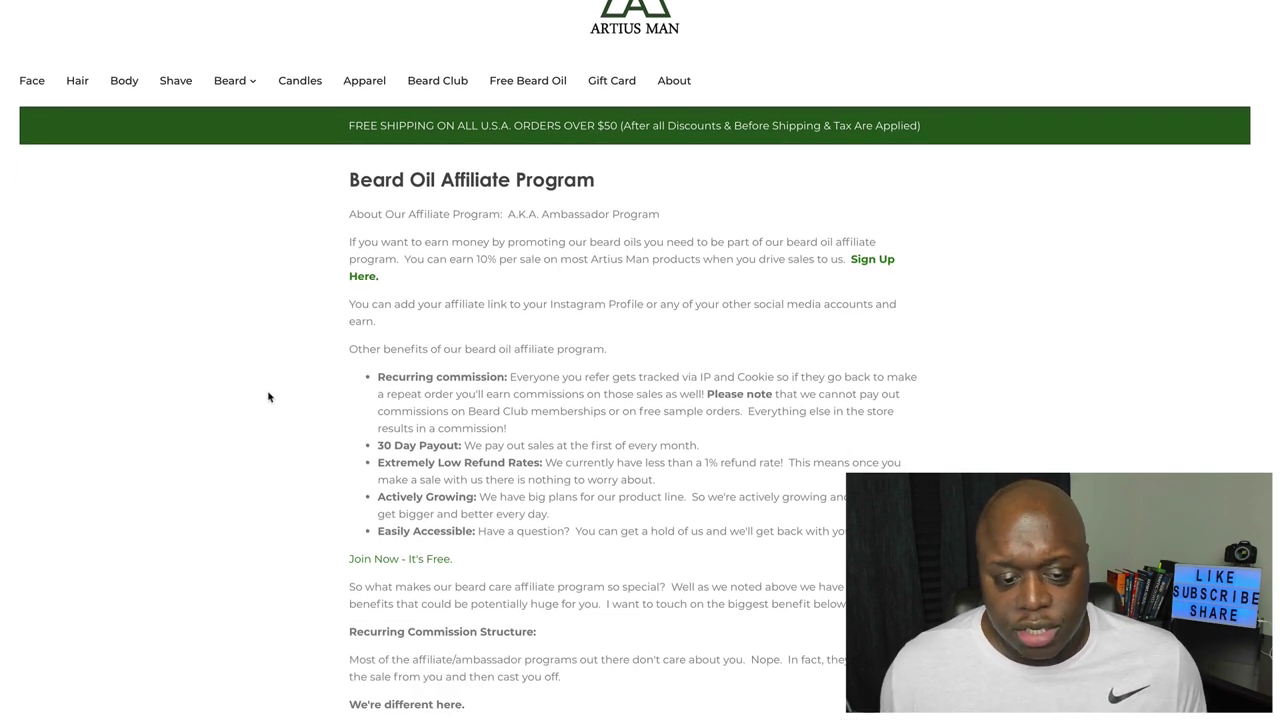
scroll(277, 400, down, 2)
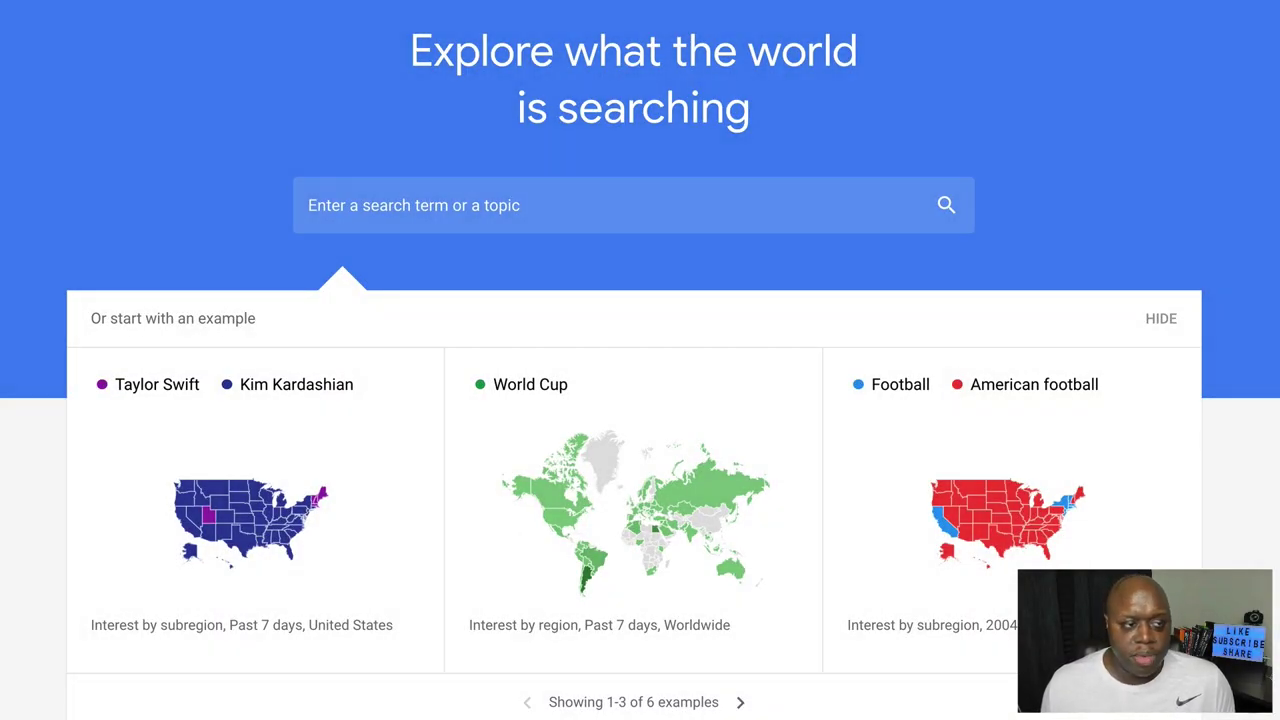
- Browse Latest Stories and Insights on the Google Trends home page, expanding the list once to read further stories
scroll(640, 360, down, 7)
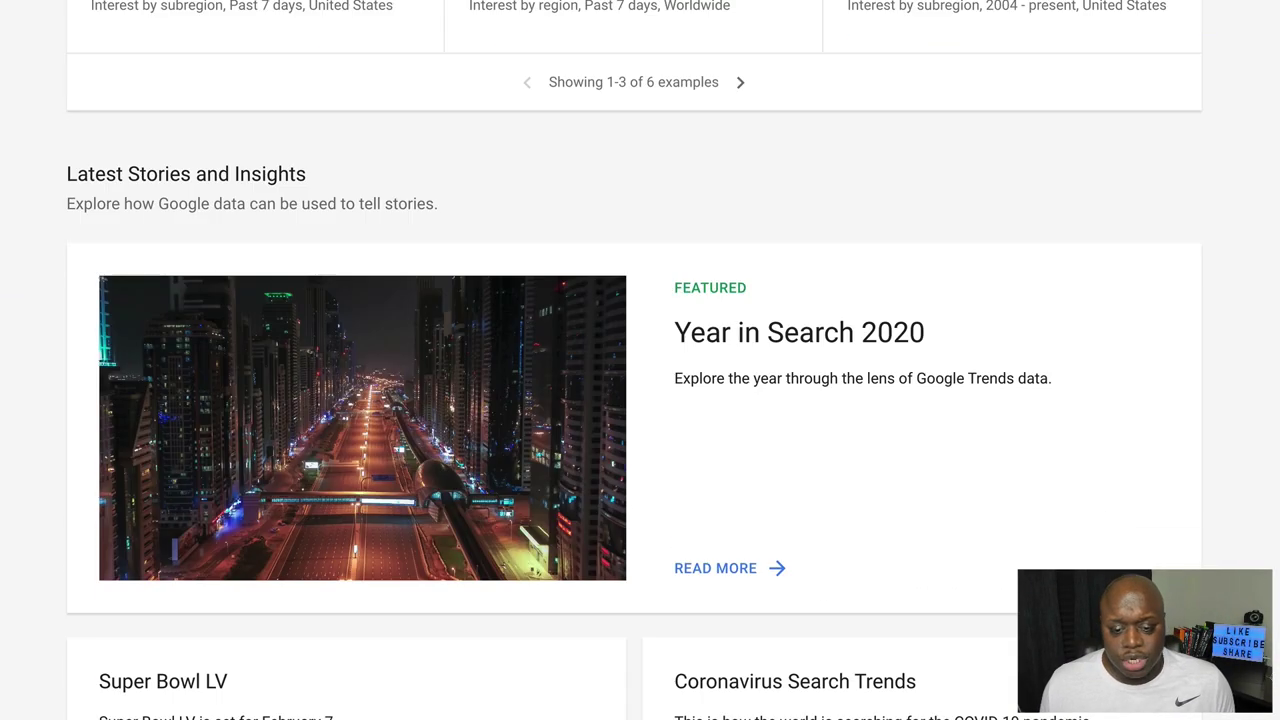
scroll(640, 360, down, 1)
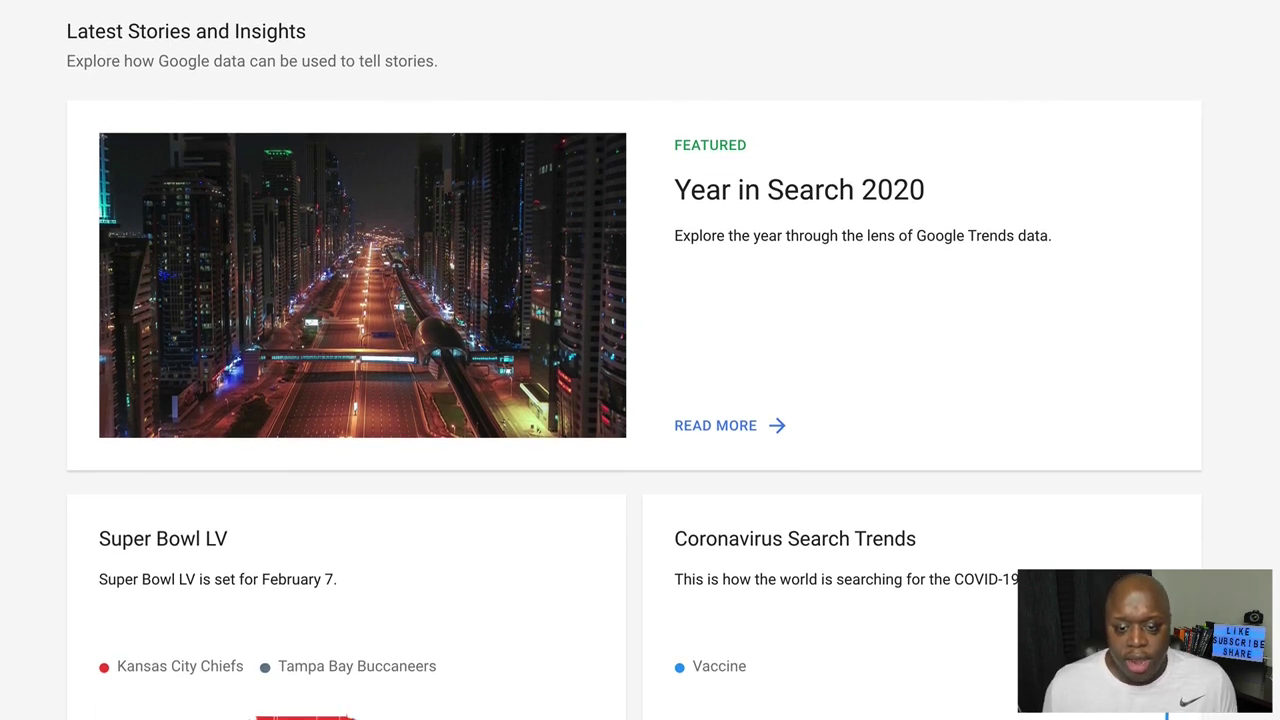
scroll(187, 304, down, 2)
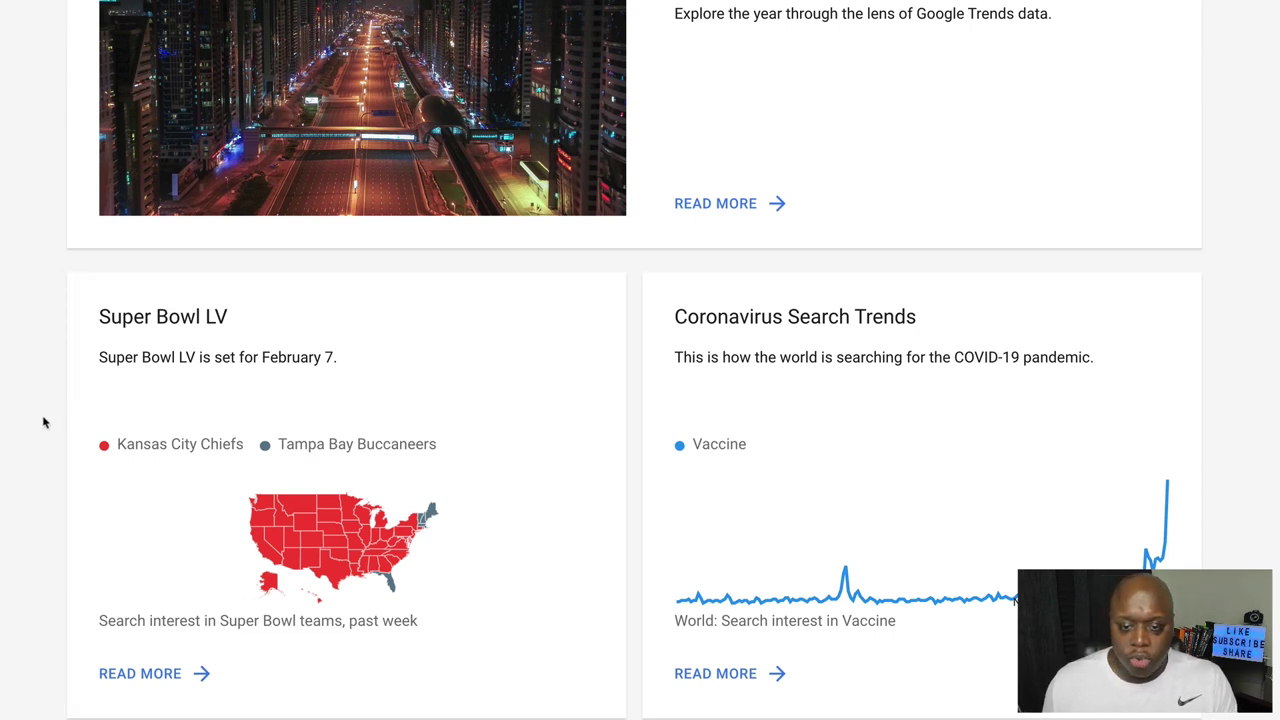
scroll(3, 420, down, 1)
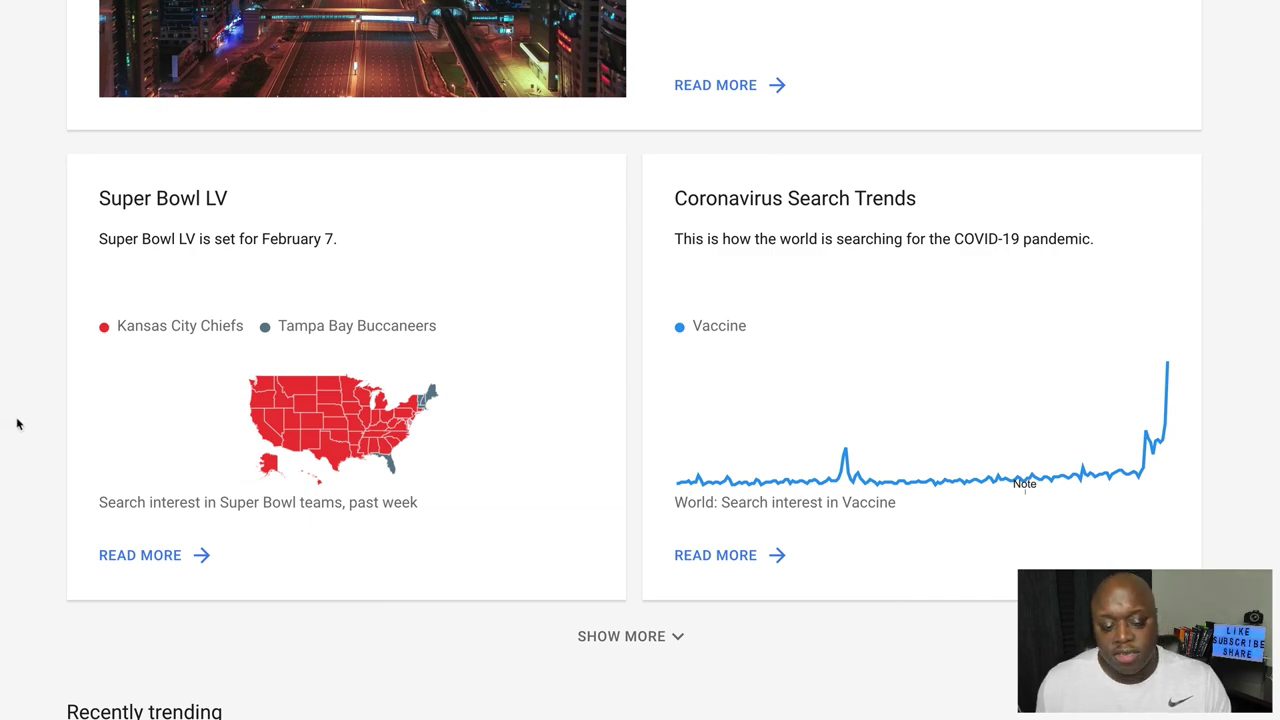
click(652, 636)
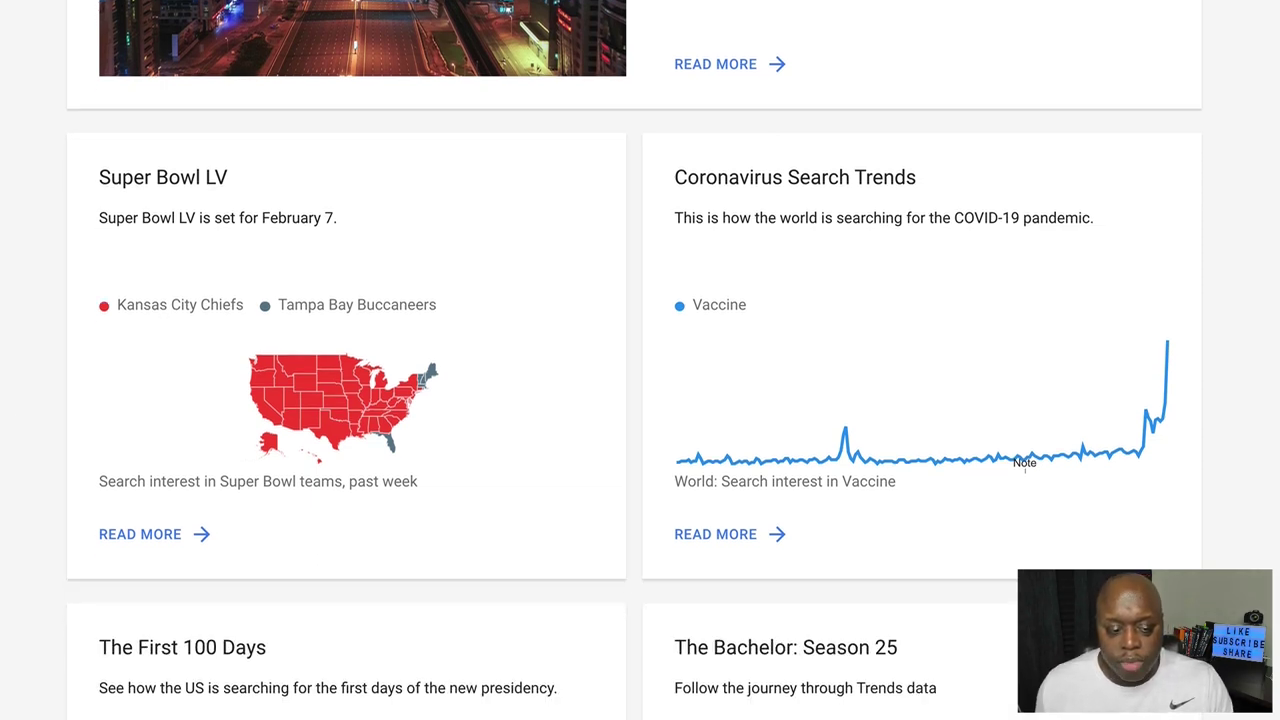
scroll(640, 360, down, 3)
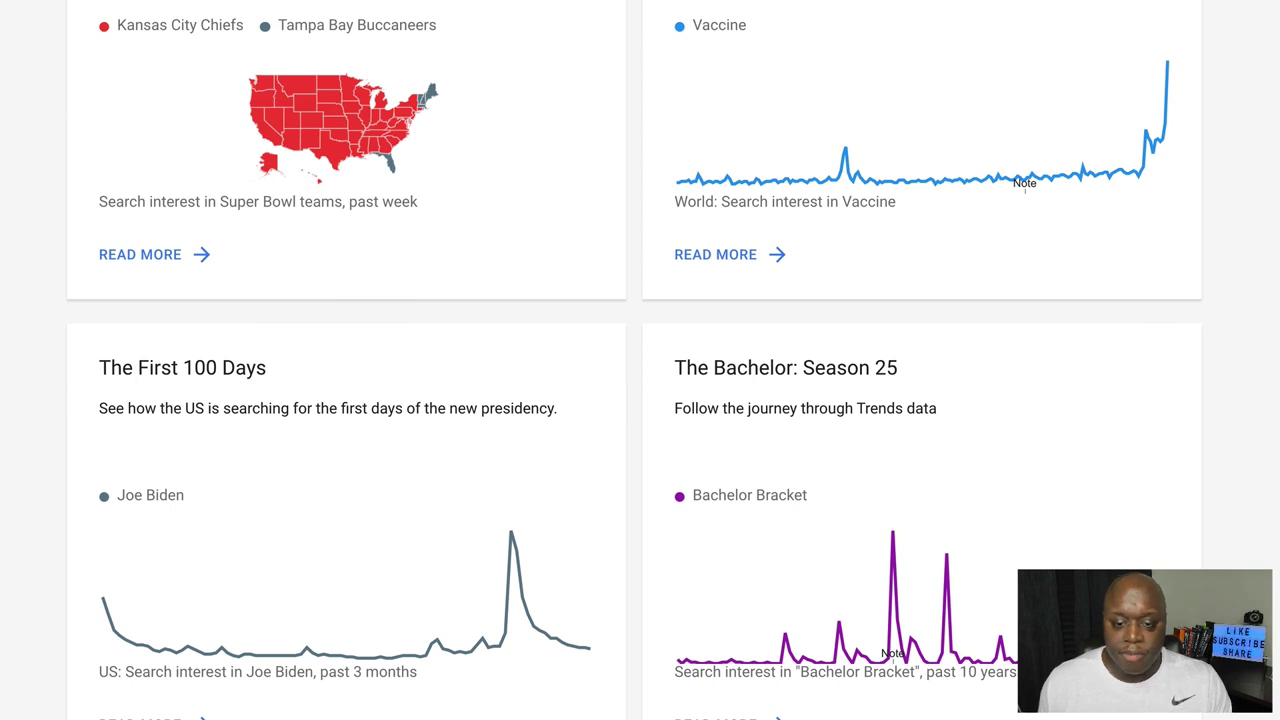
scroll(600, 600, down, 3)
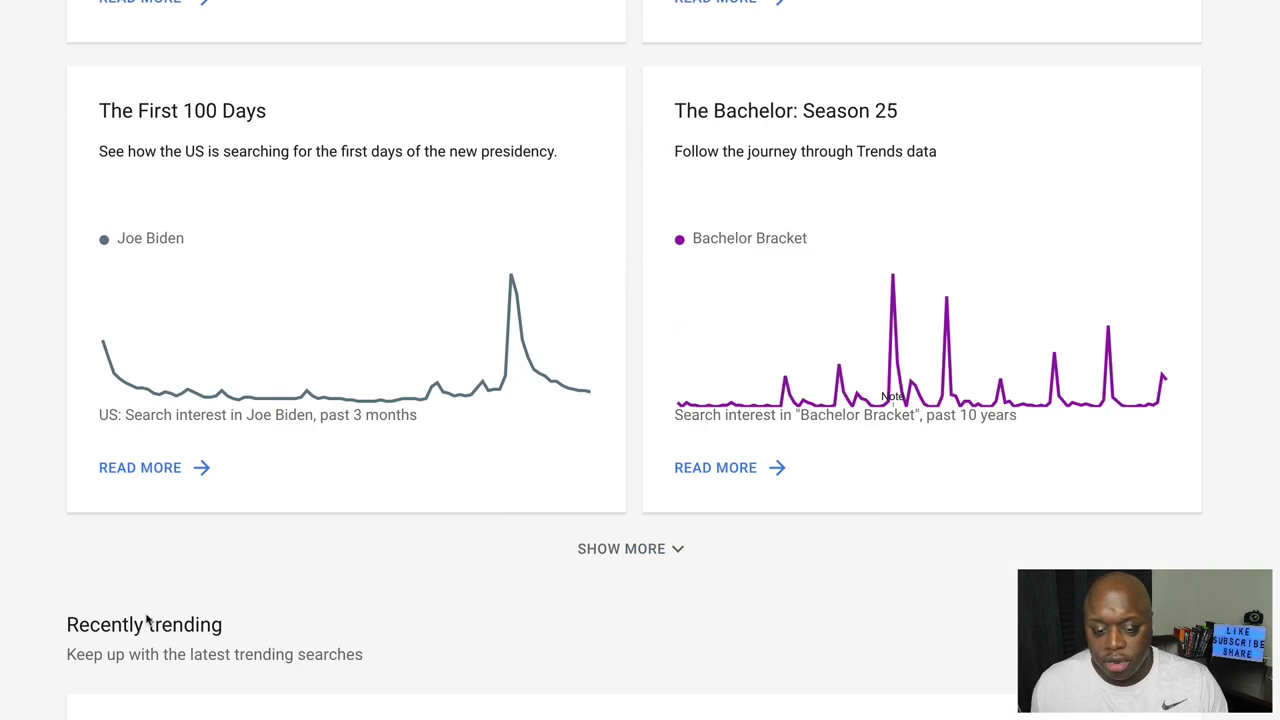
- Load two further batches of stories and look through them as far as the Georgia Senate Runoff Races and CES 2021 cards
click(657, 553)
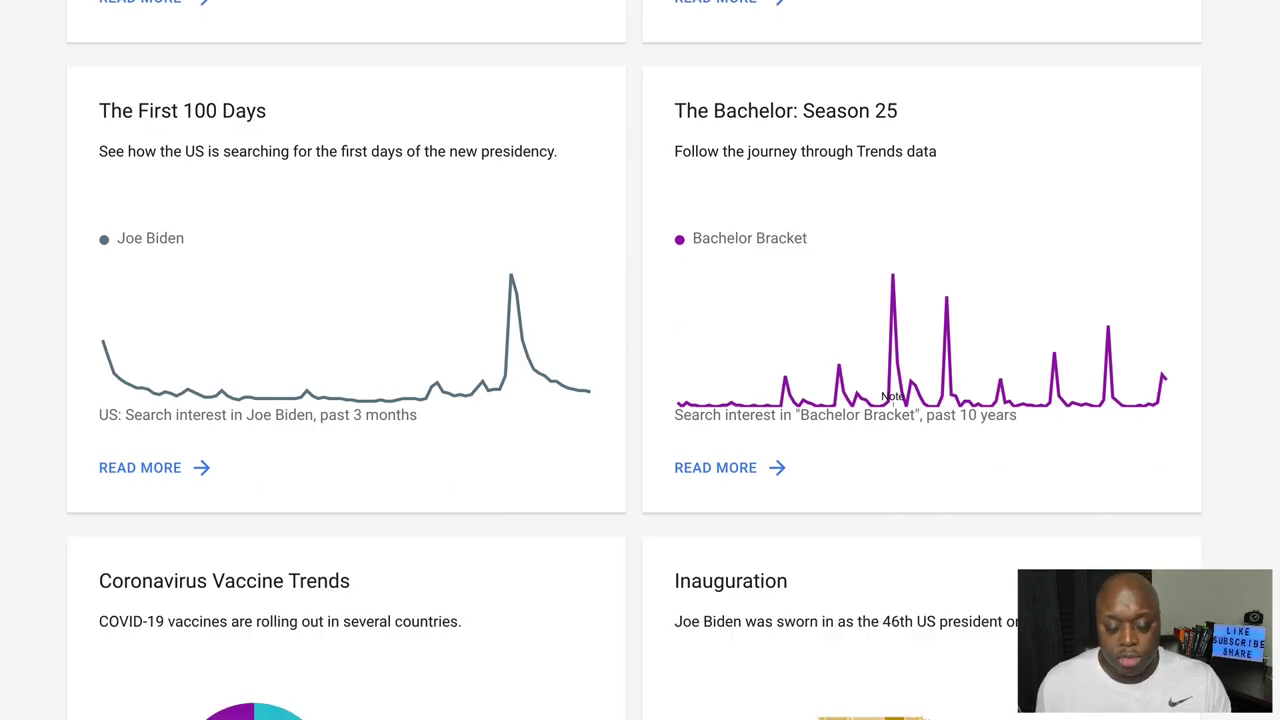
scroll(640, 360, down, 4)
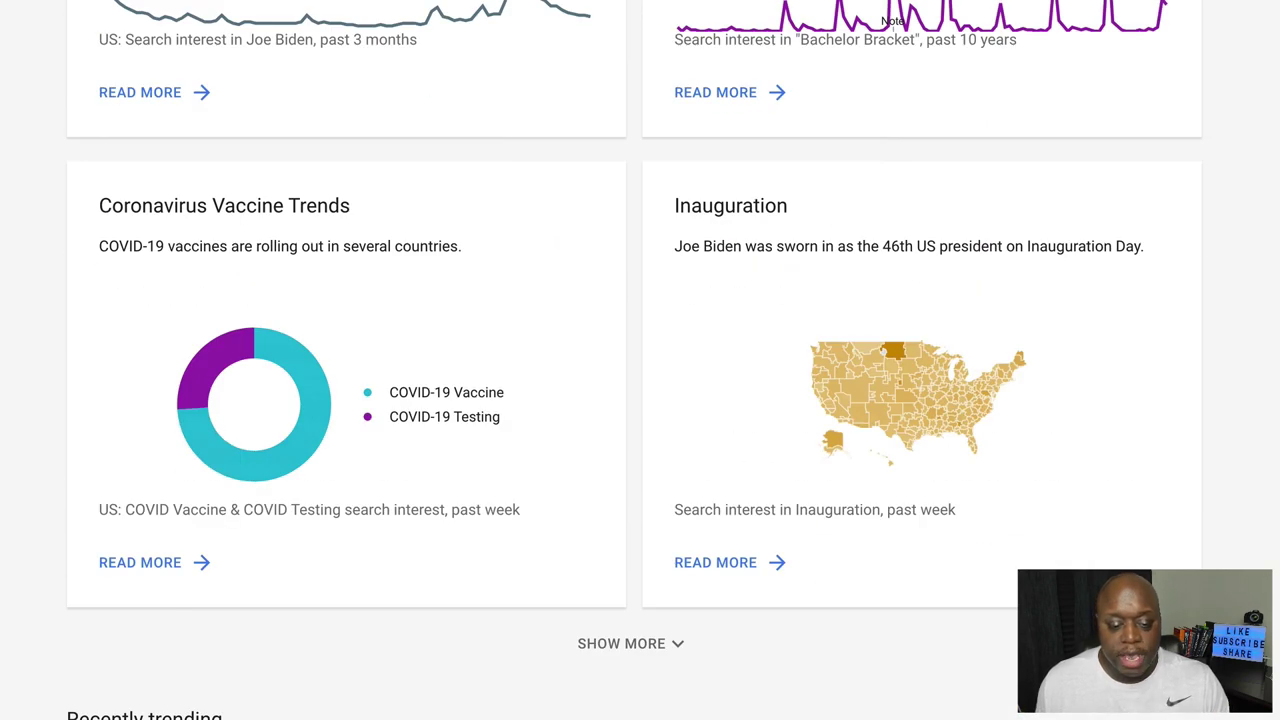
scroll(31, 575, down, 1)
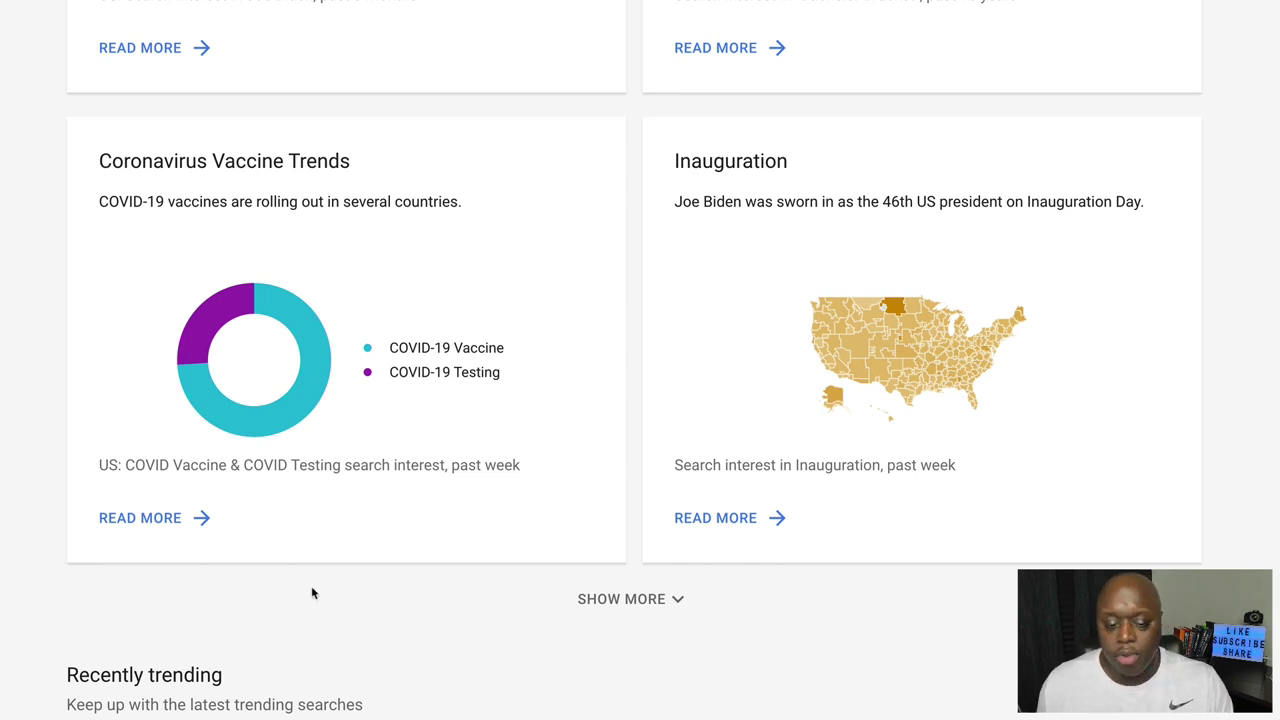
click(636, 600)
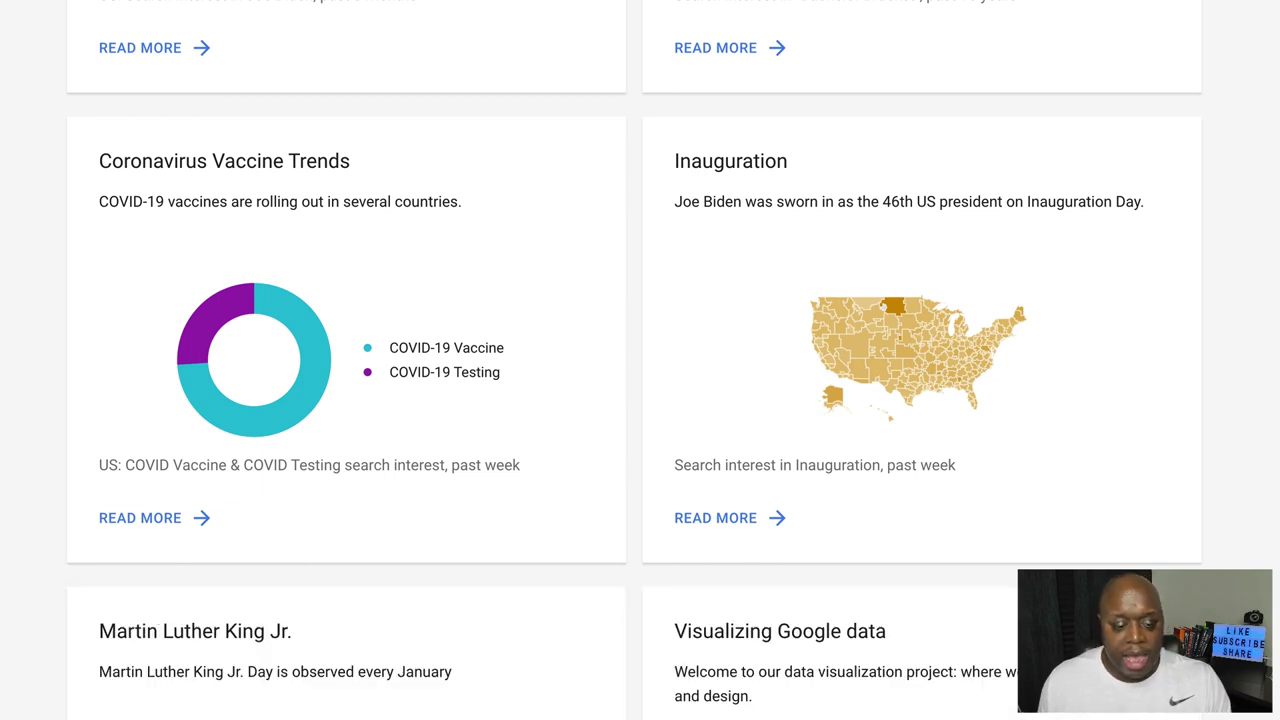
scroll(640, 360, down, 2)
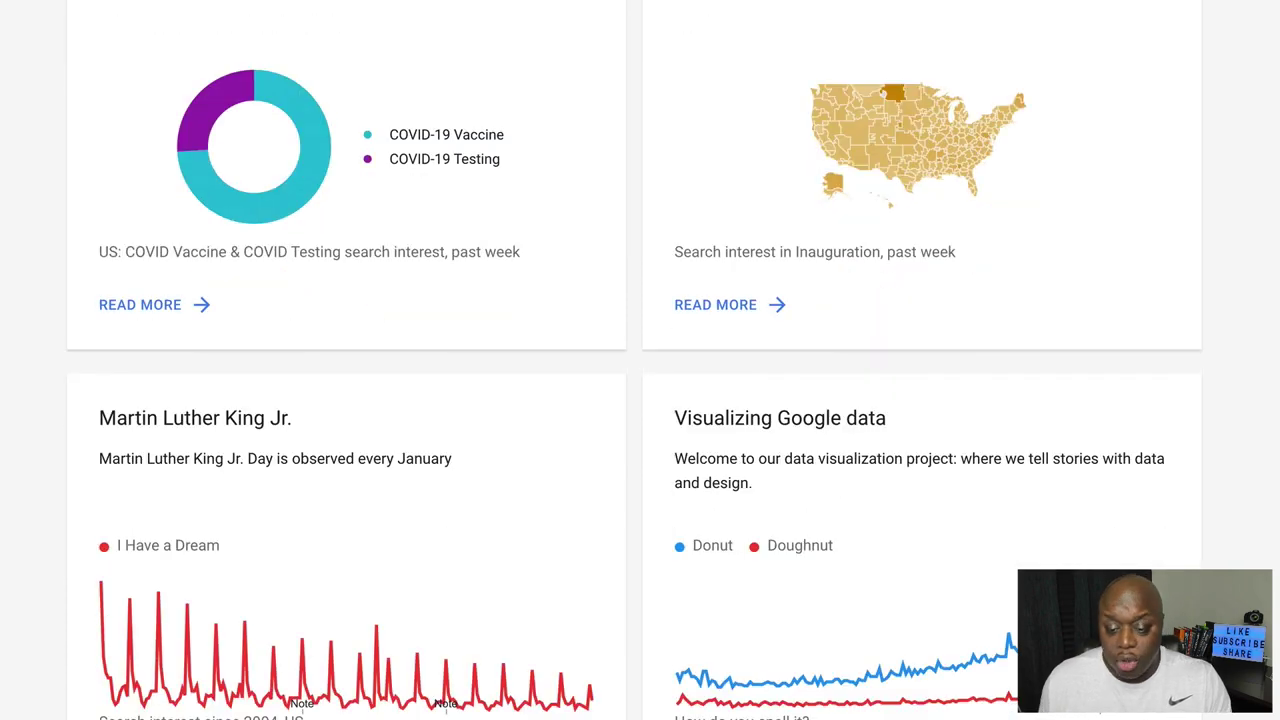
scroll(640, 360, down, 4)
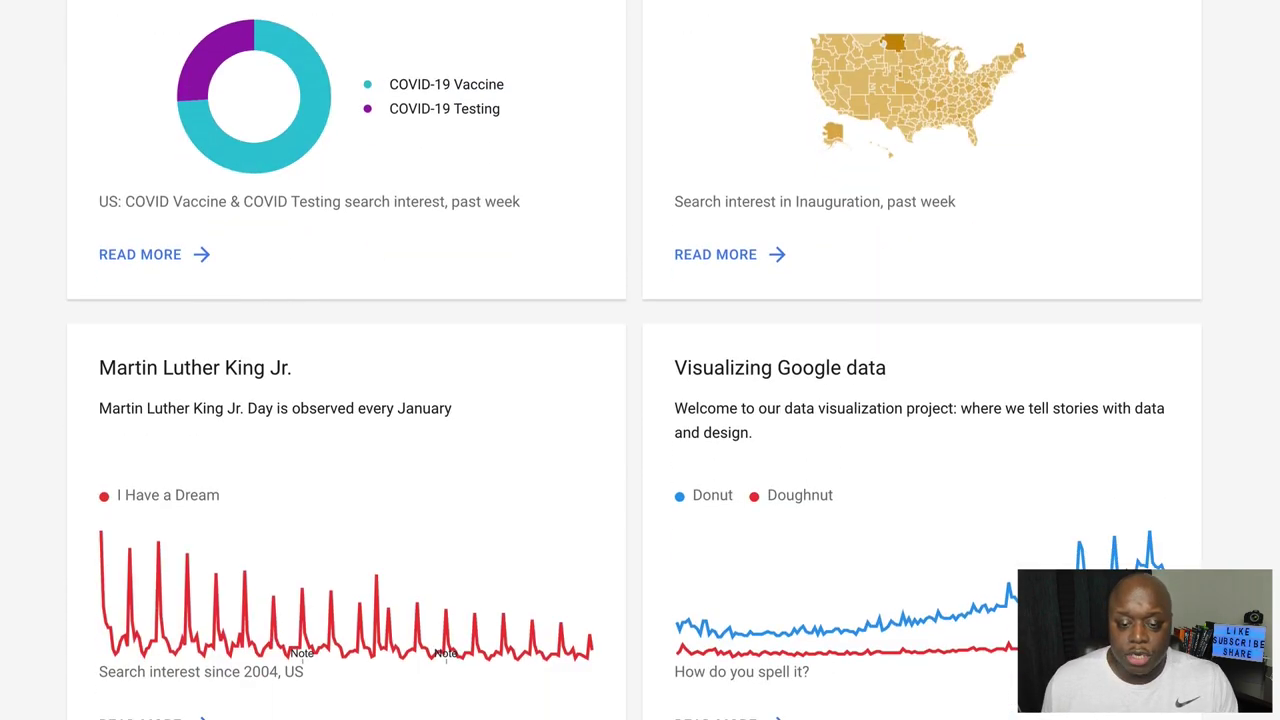
scroll(196, 374, down, 2)
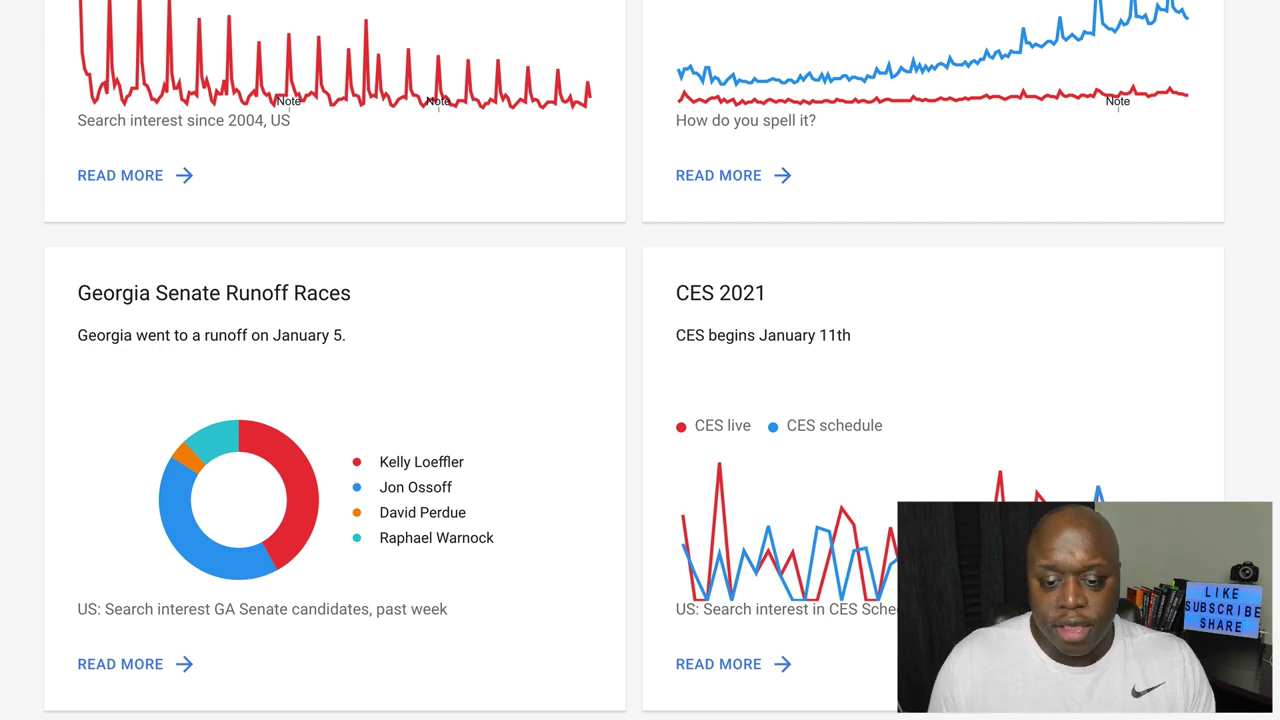
- Open the full CES 2021 story and examine its top questions and top metro areas
click(722, 667)
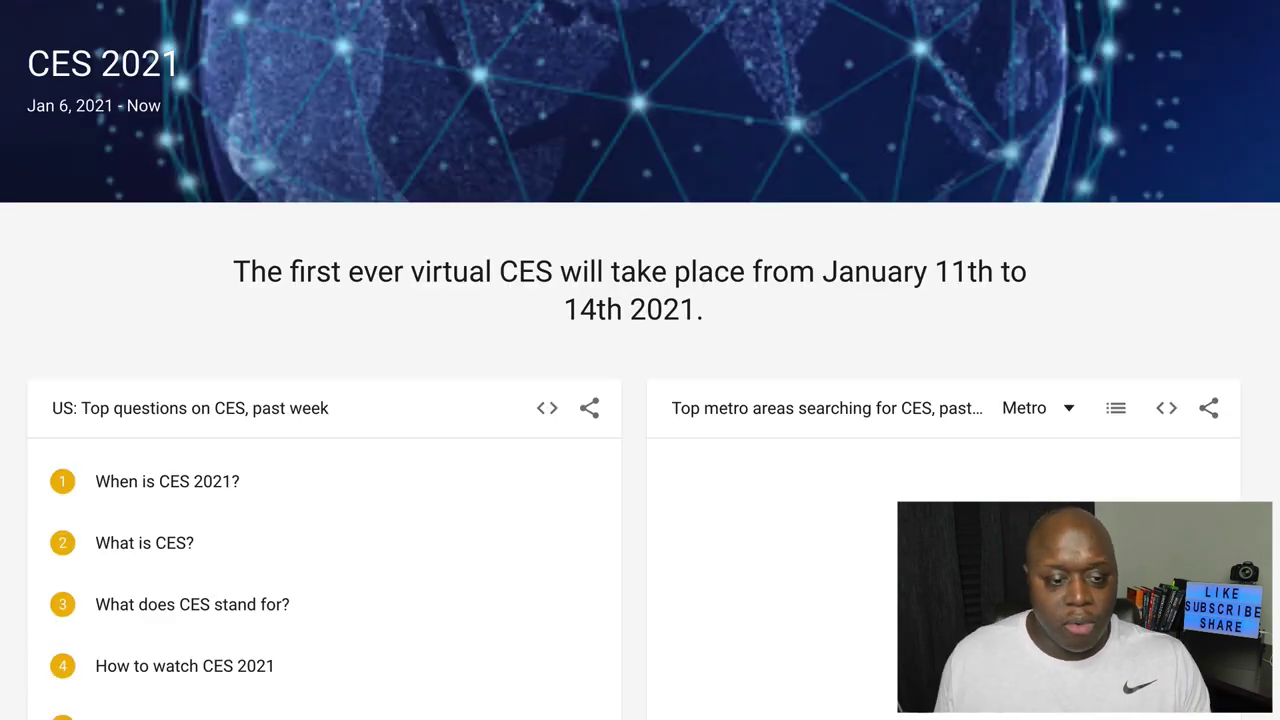
scroll(771, 677, down, 1)
scroll(640, 400, down, 1)
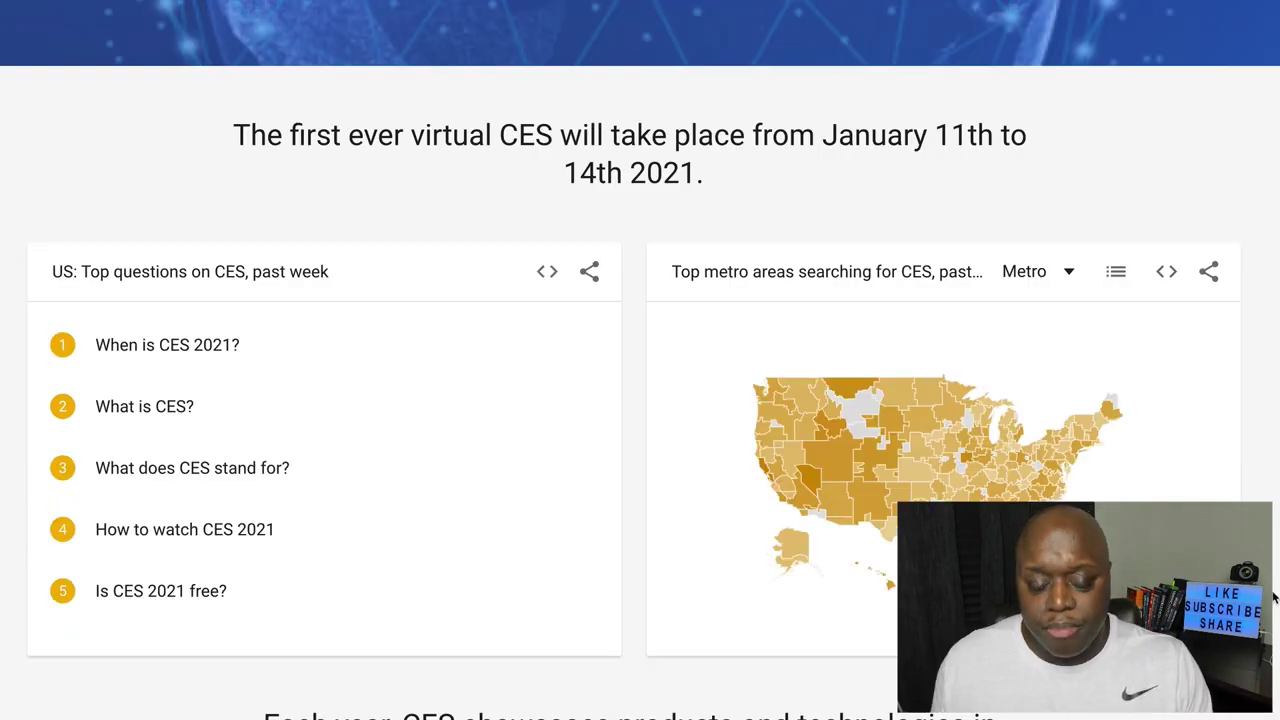
- Examine the CES story's most searched topics chart, featured speakers, and search interest in CES Schedule vs CES Live
scroll(640, 360, down, 5)
scroll(1105, 314, down, 2)
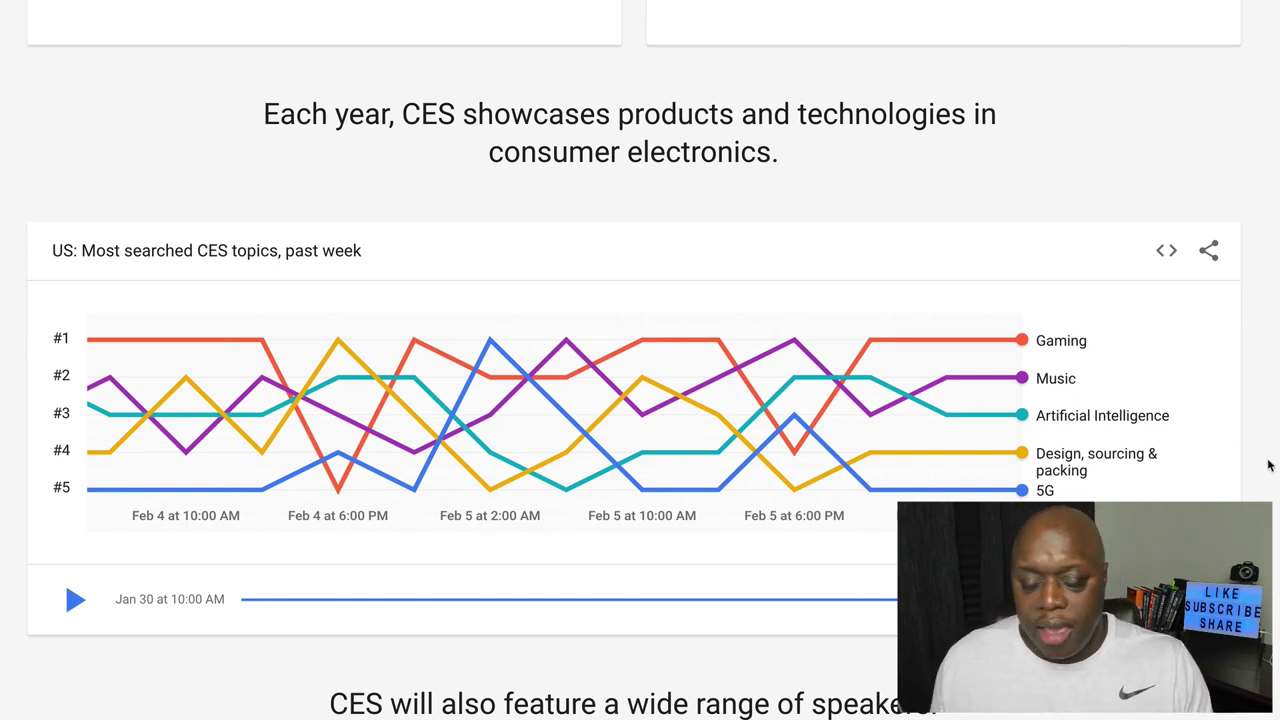
scroll(1275, 455, down, 1)
scroll(1275, 455, down, 4)
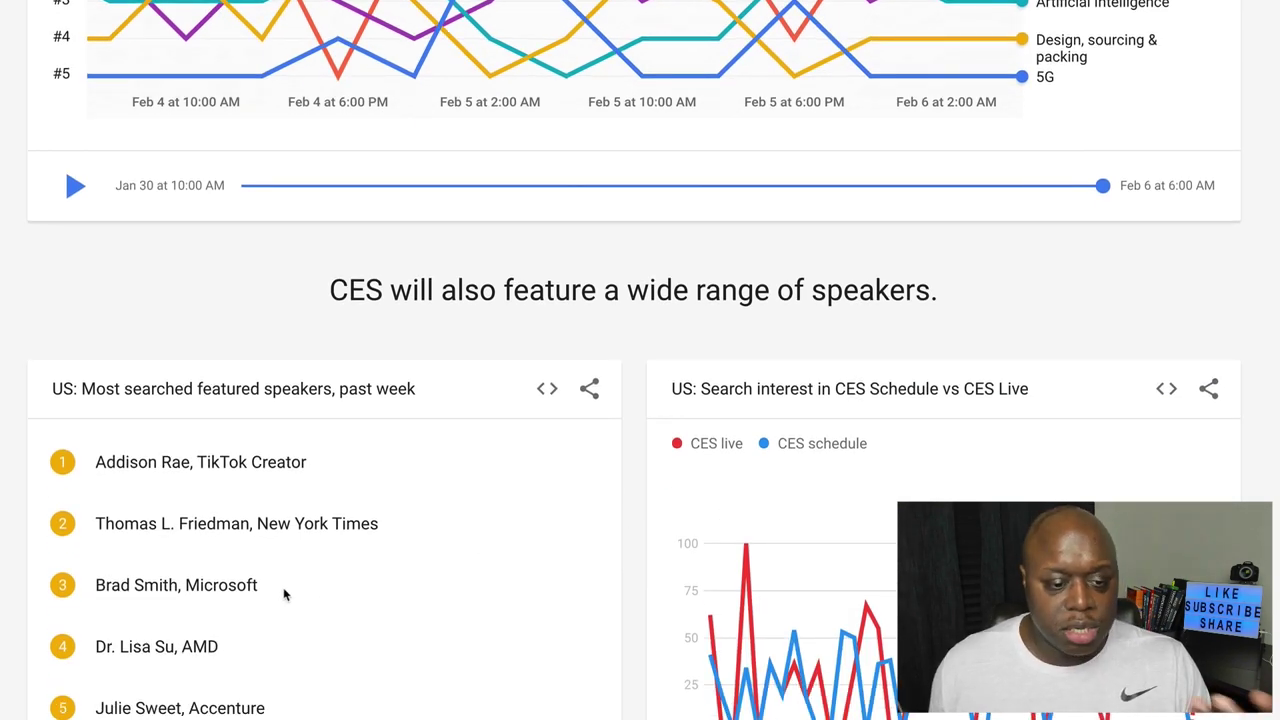
scroll(286, 568, down, 3)
scroll(293, 474, down, 2)
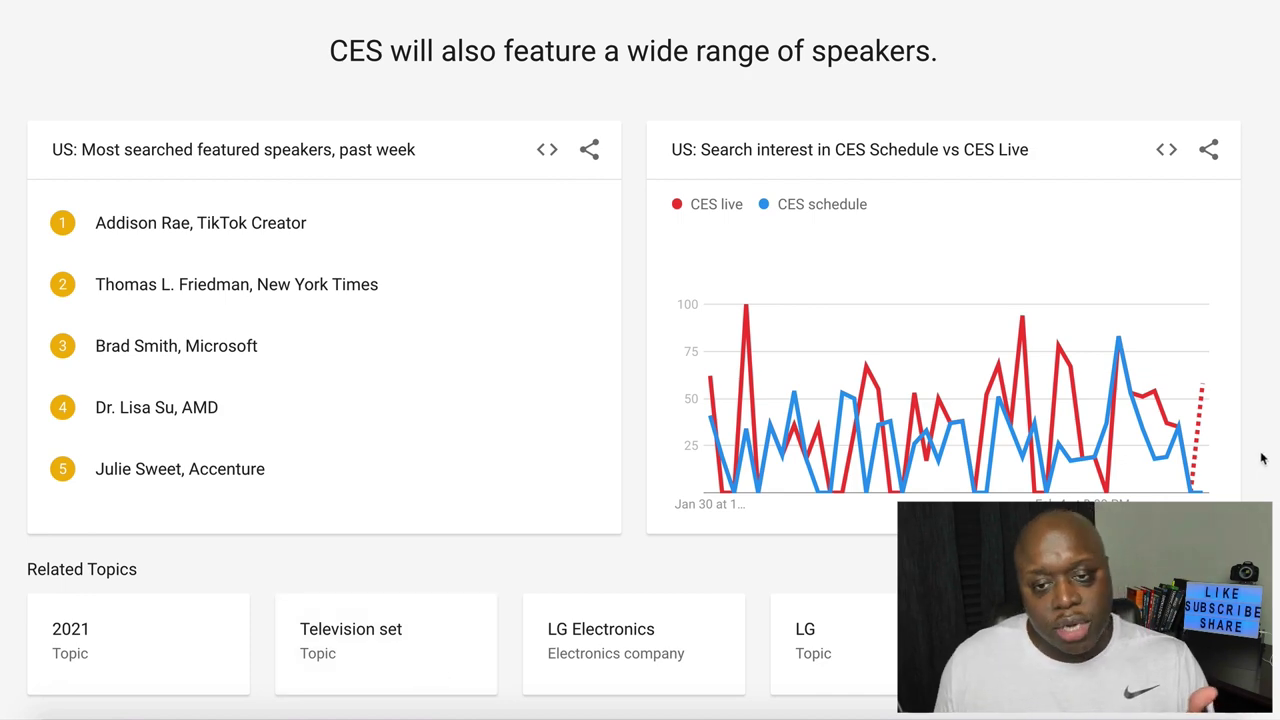
- Review the CES story again from the top questions and metro areas through the topics chart to the featured speakers
scroll(780, 400, up, 10)
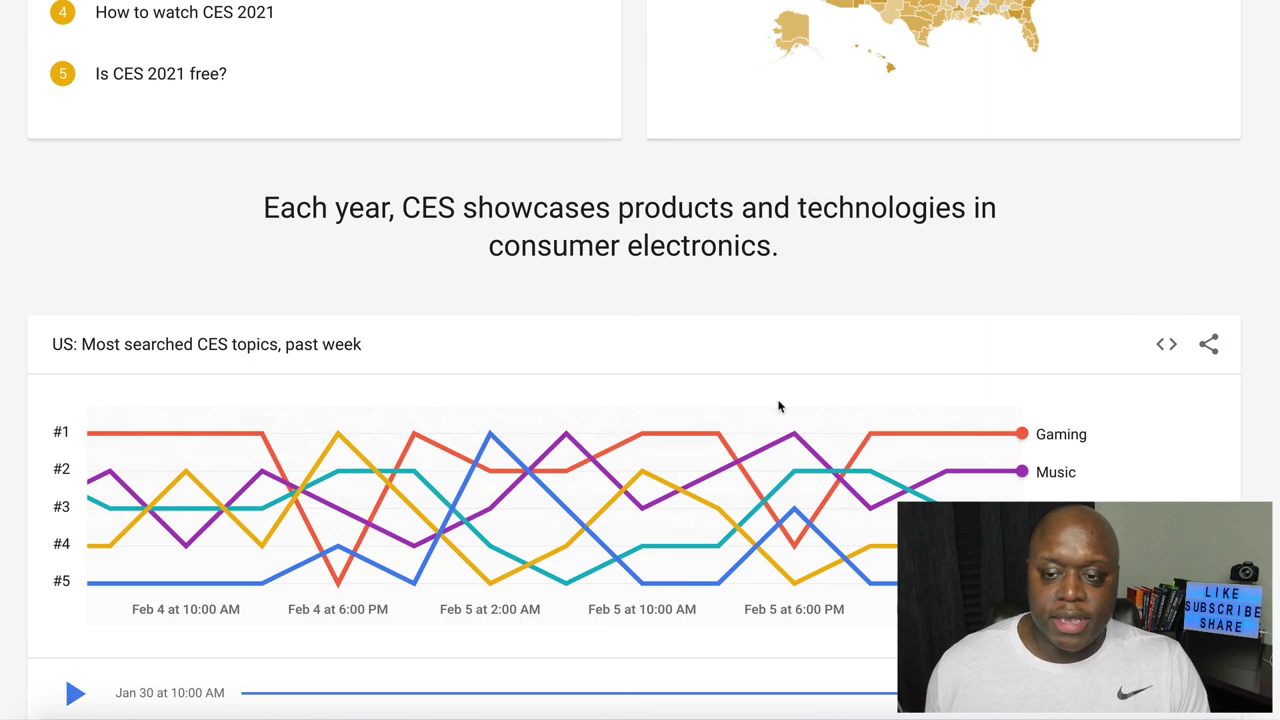
scroll(785, 412, up, 1)
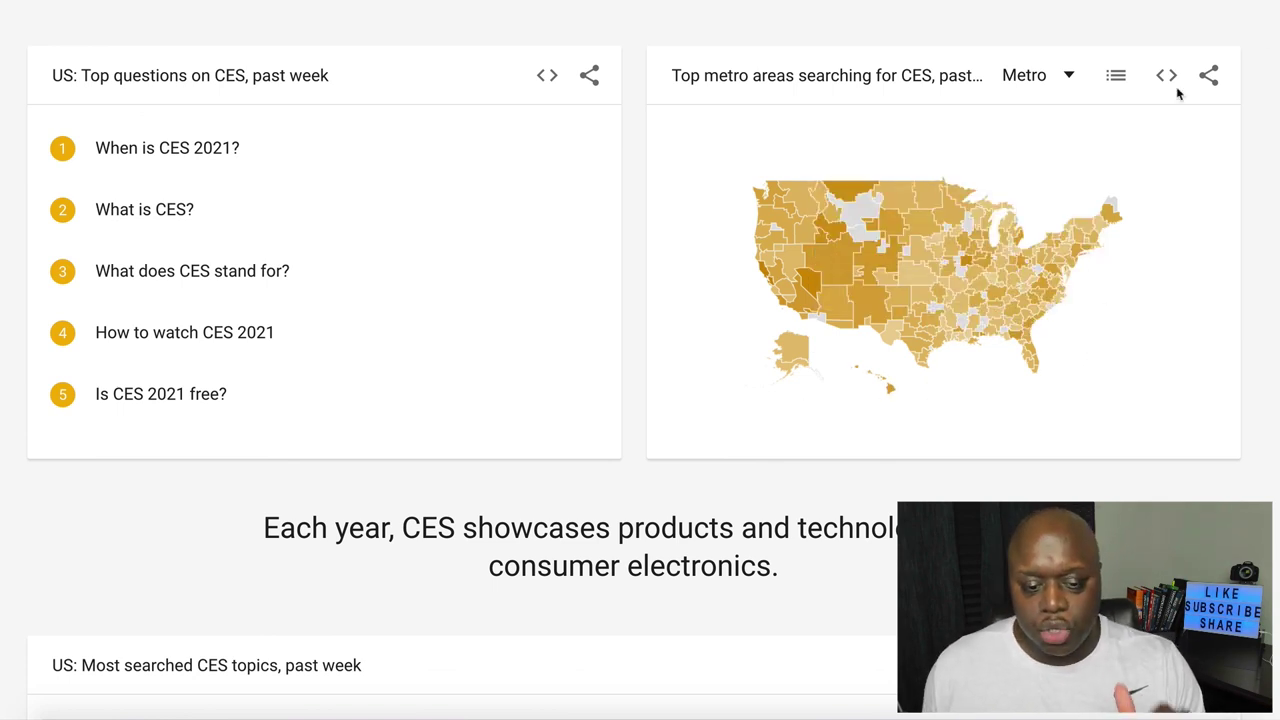
scroll(1180, 90, down, 3)
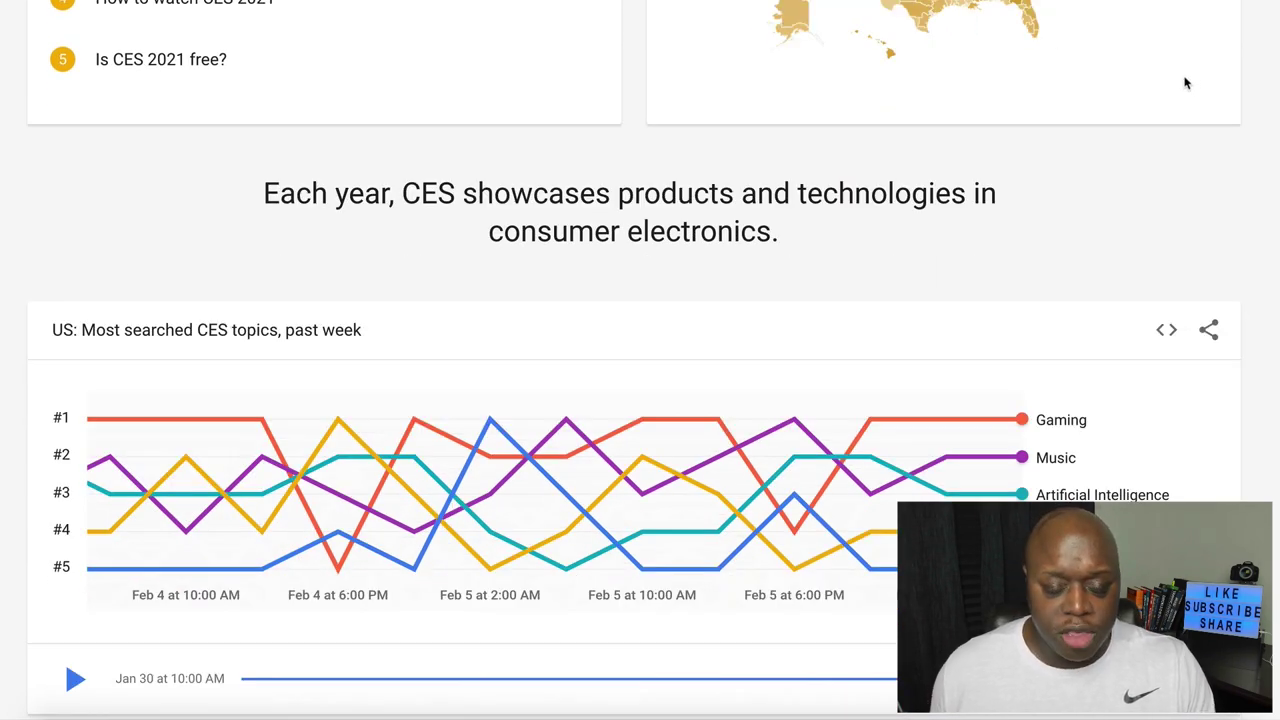
scroll(1185, 83, down, 6)
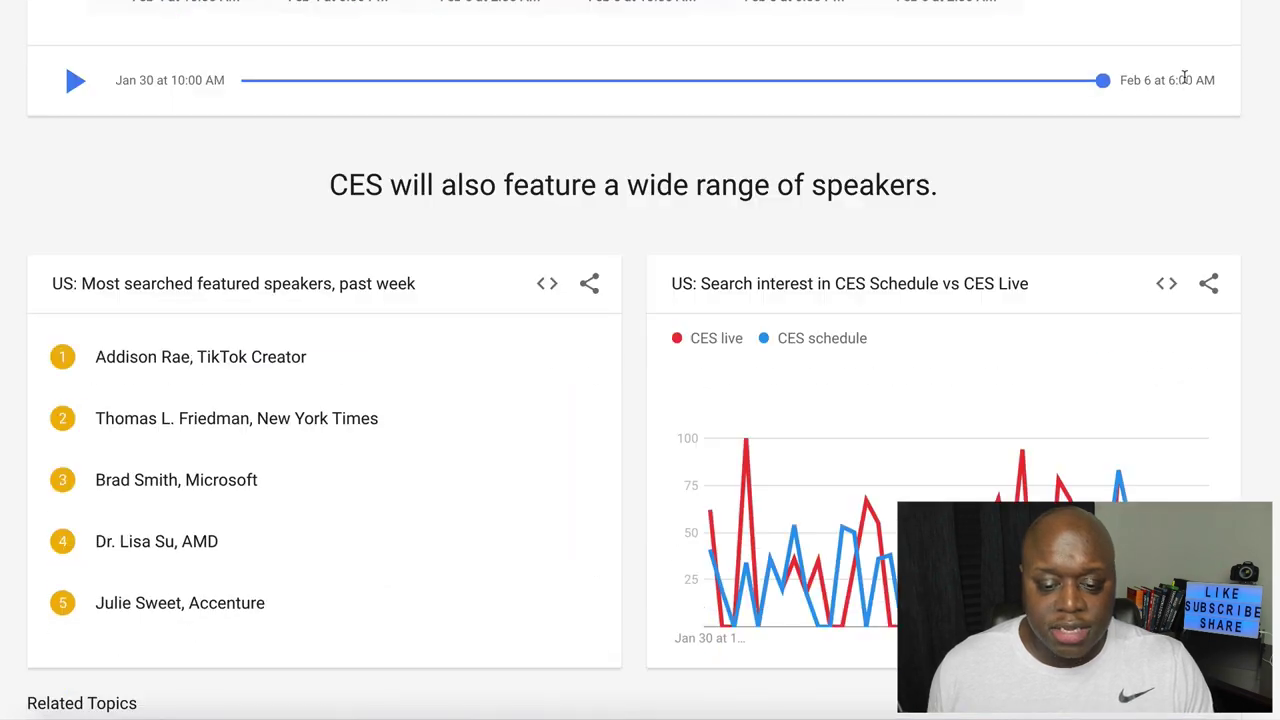
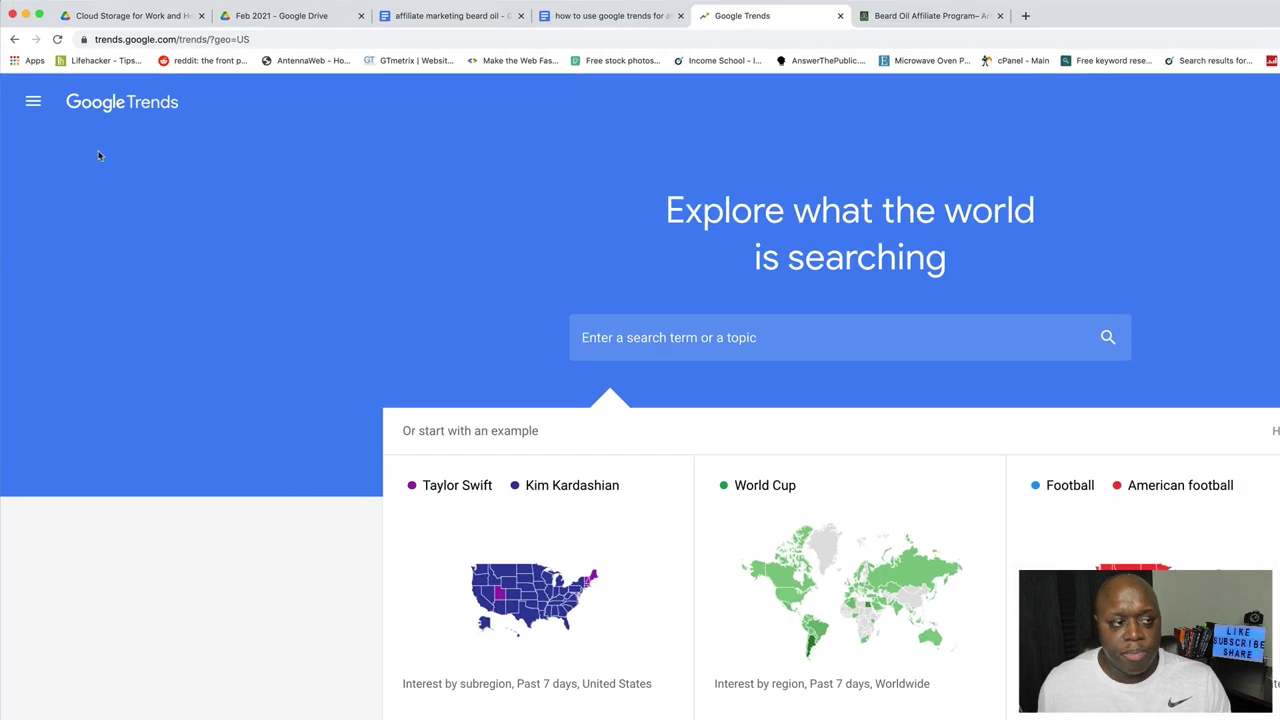
- Open the Explore page in Google Trends and set the search type to YouTube Search
click(25, 88)
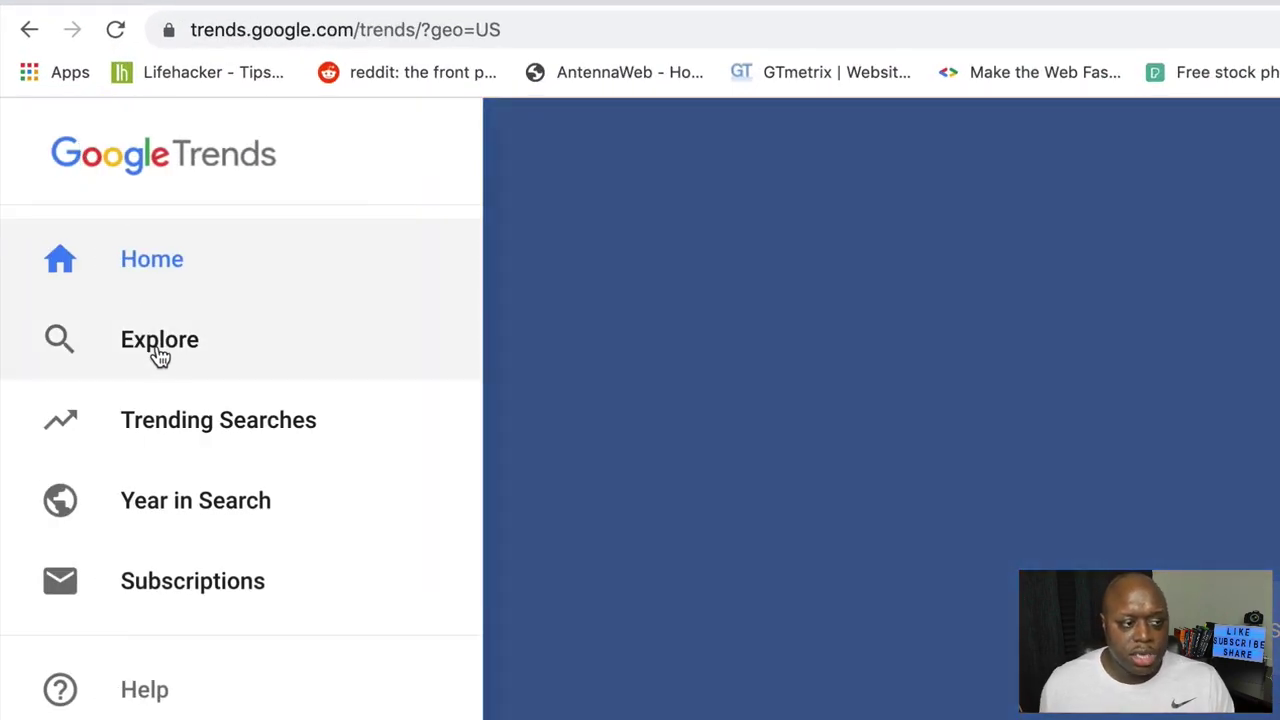
click(161, 355)
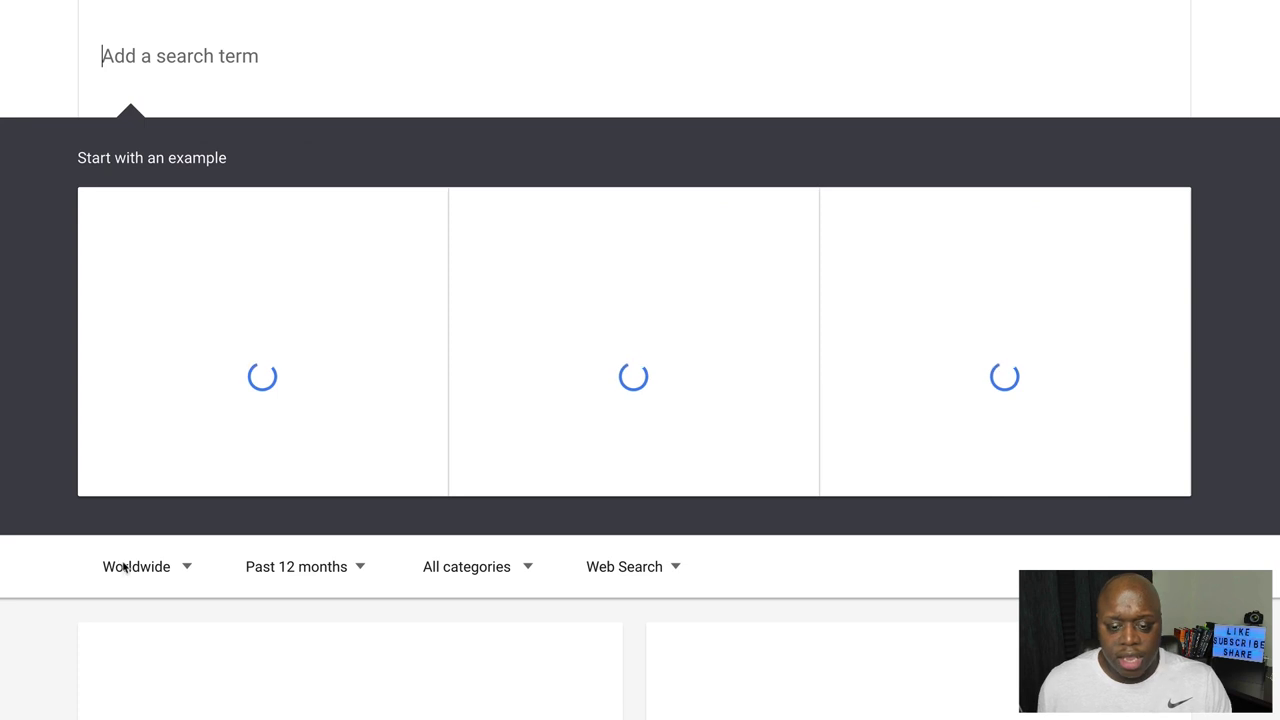
scroll(121, 565, down, 1)
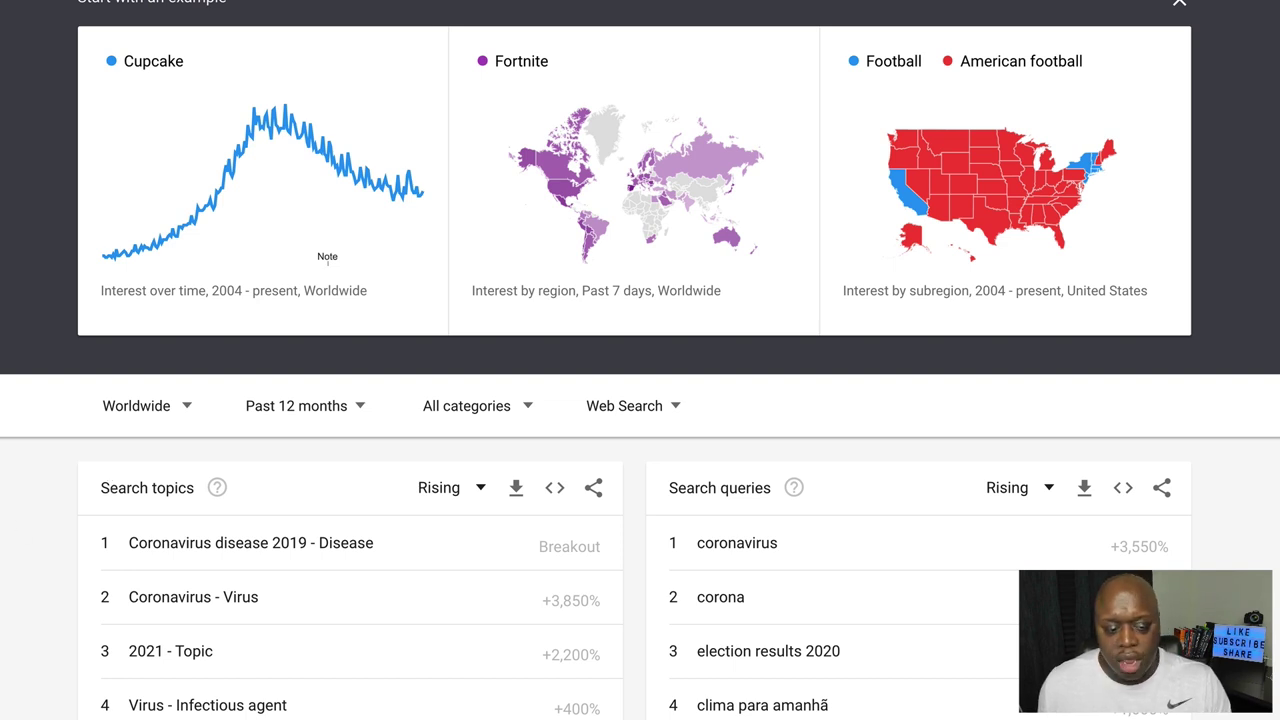
click(652, 416)
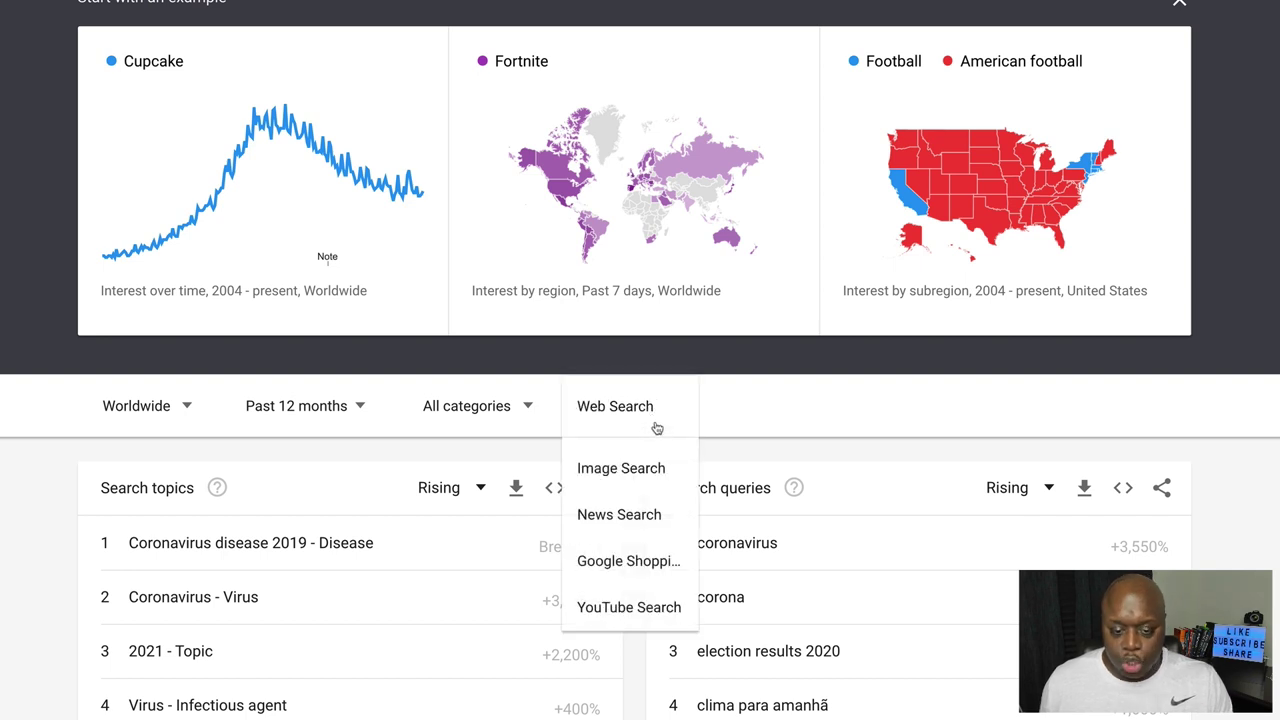
click(646, 622)
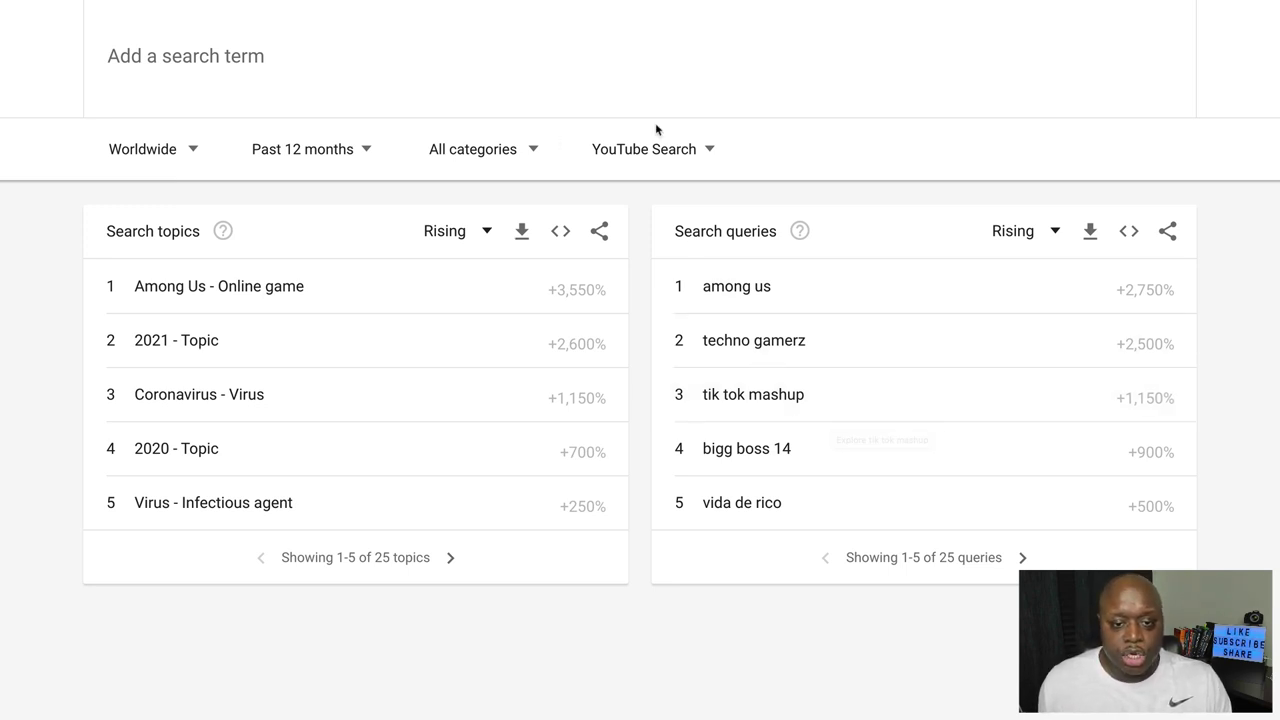
- Return the Explore page to Web Search and set its region to United States
click(691, 150)
click(660, 212)
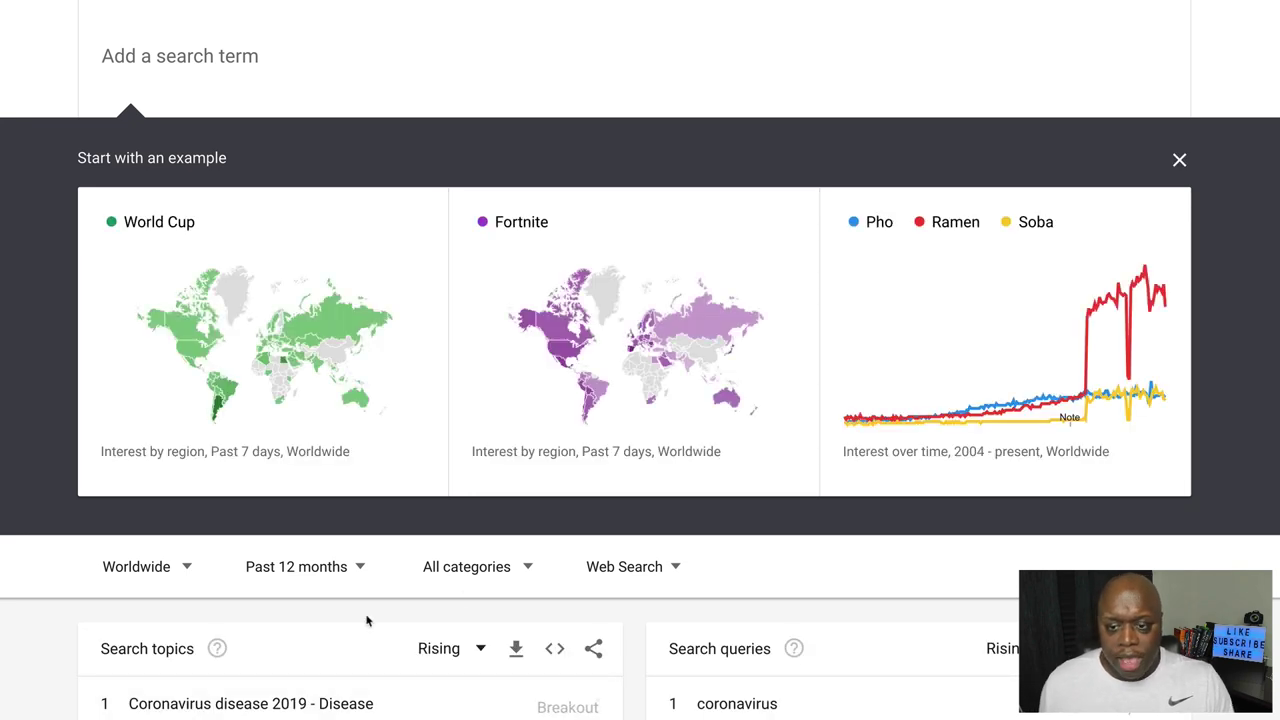
scroll(94, 609, down, 2)
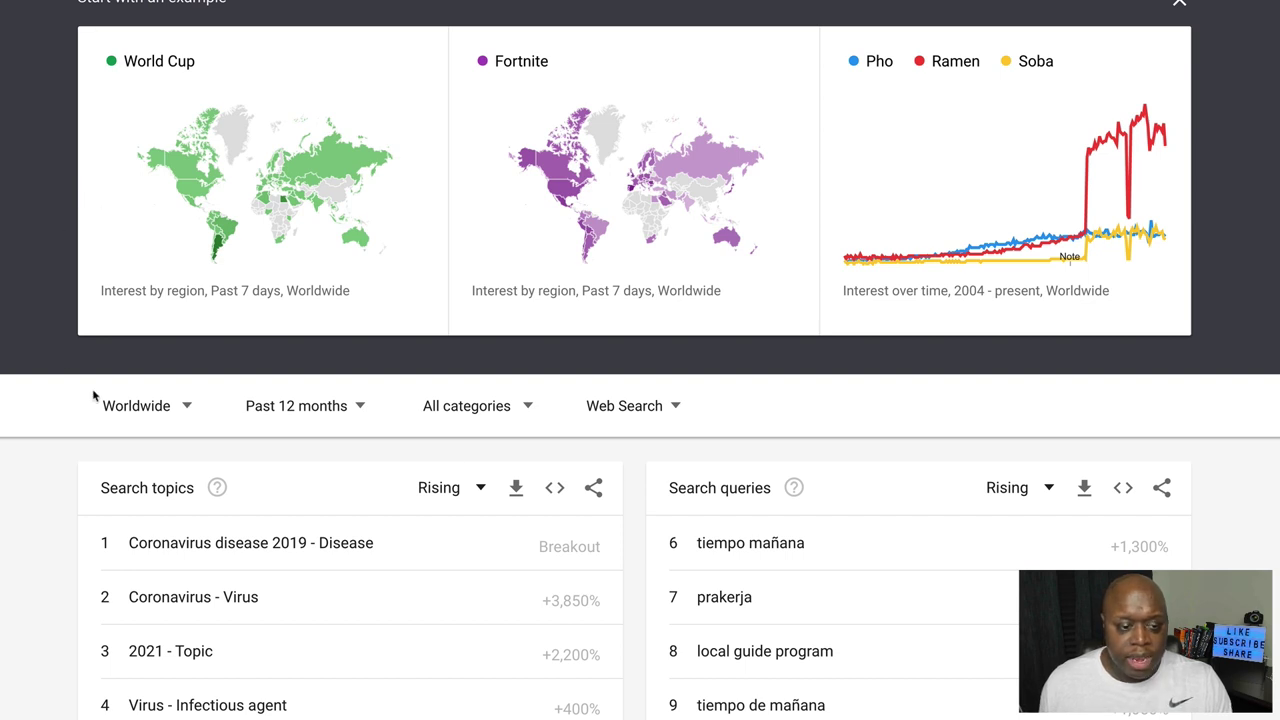
click(131, 411)
click(131, 411)
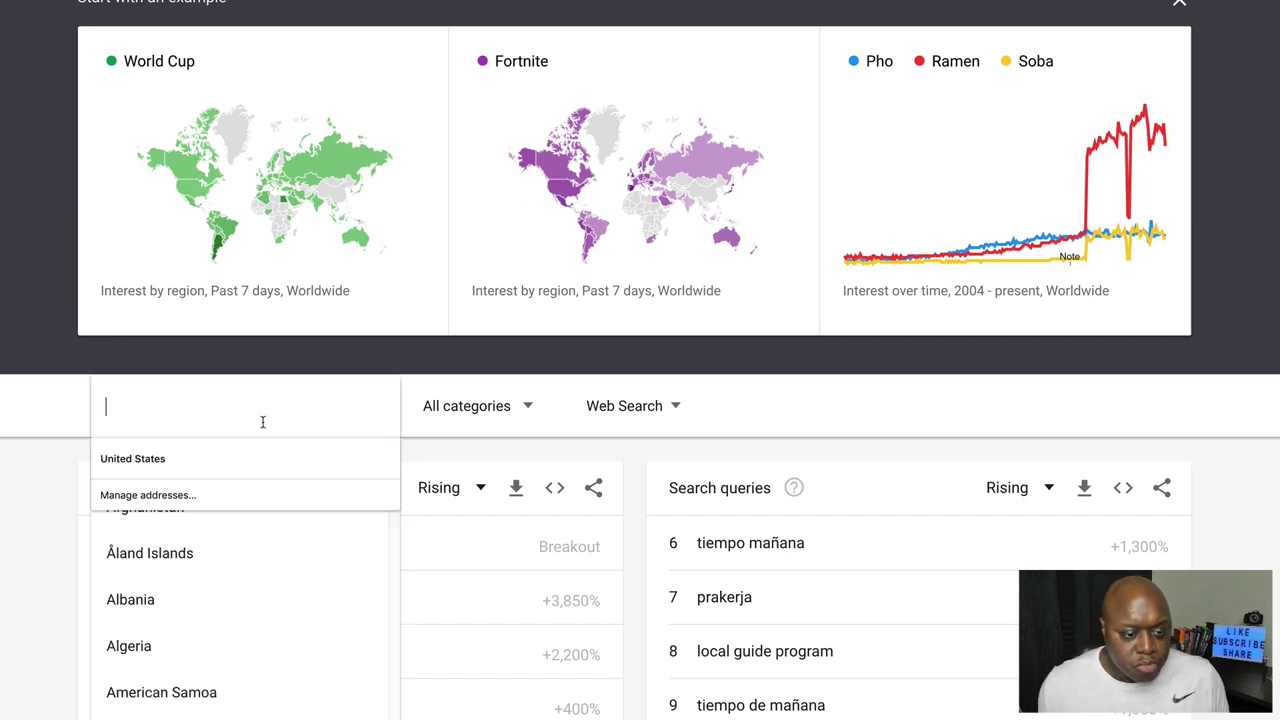
click(177, 465)
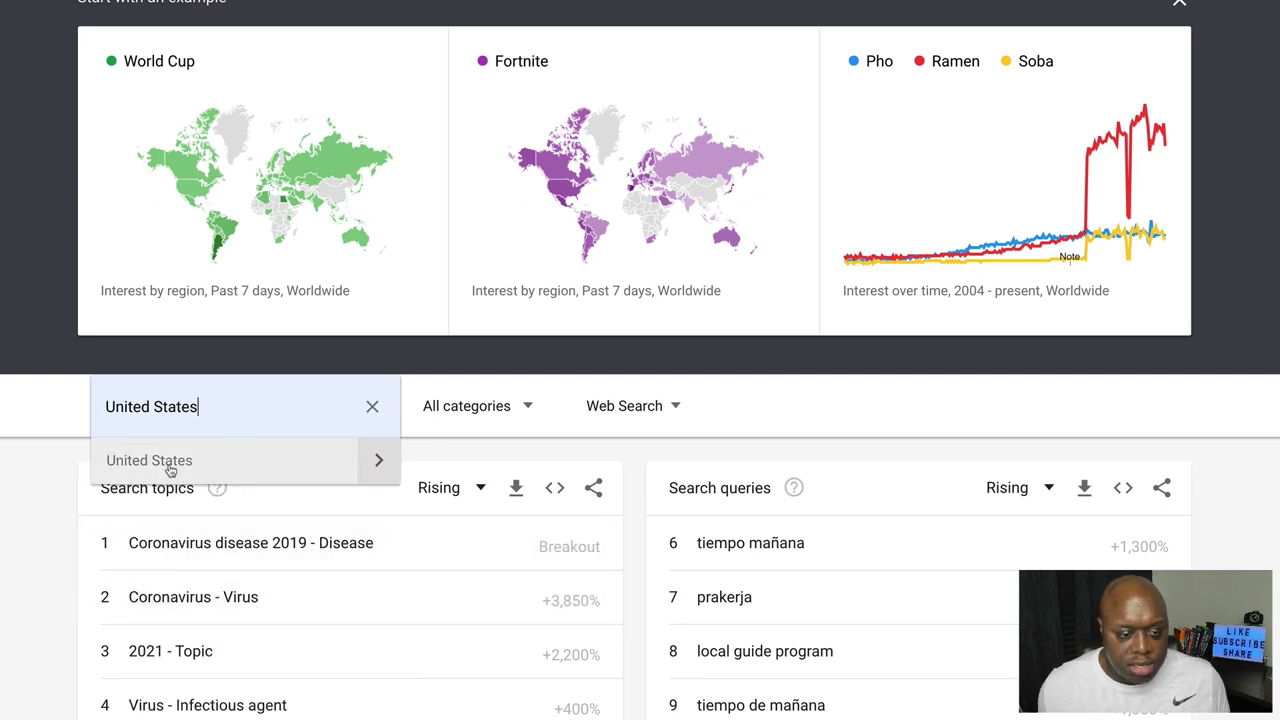
click(106, 463)
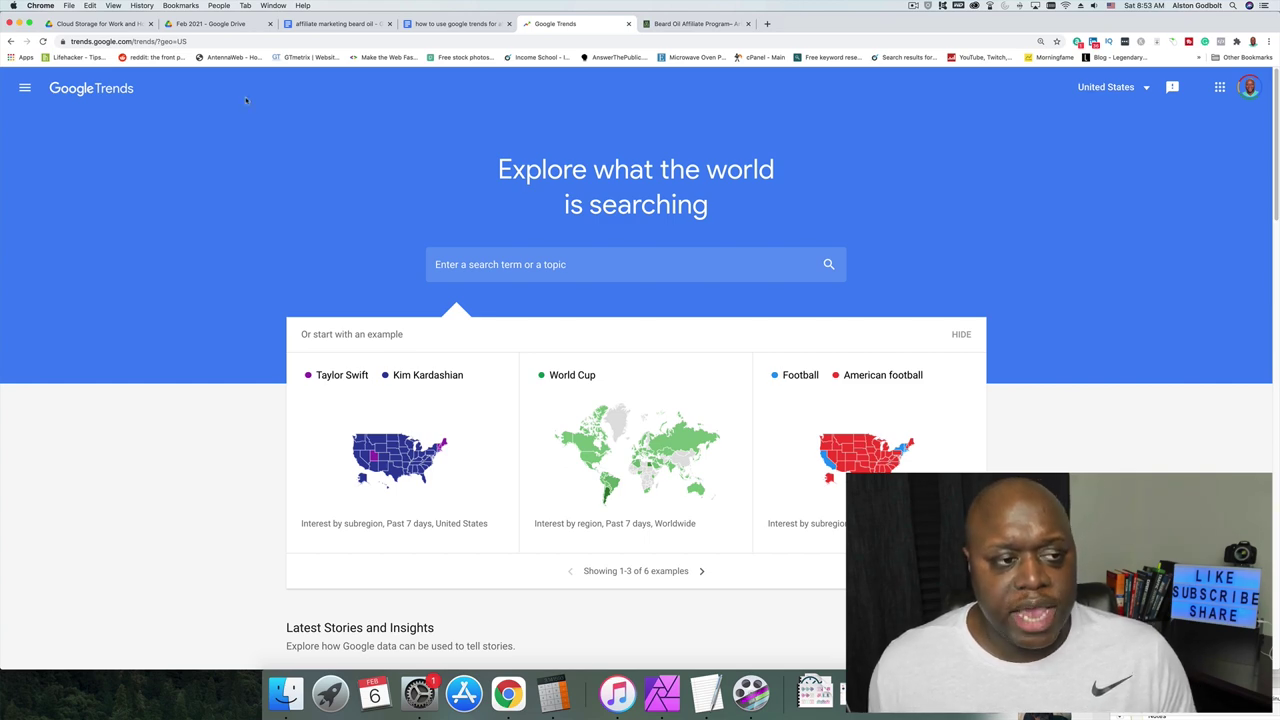
- Open Trending Searches and look through the daily entries for February 6 and February 5, 2021
click(28, 93)
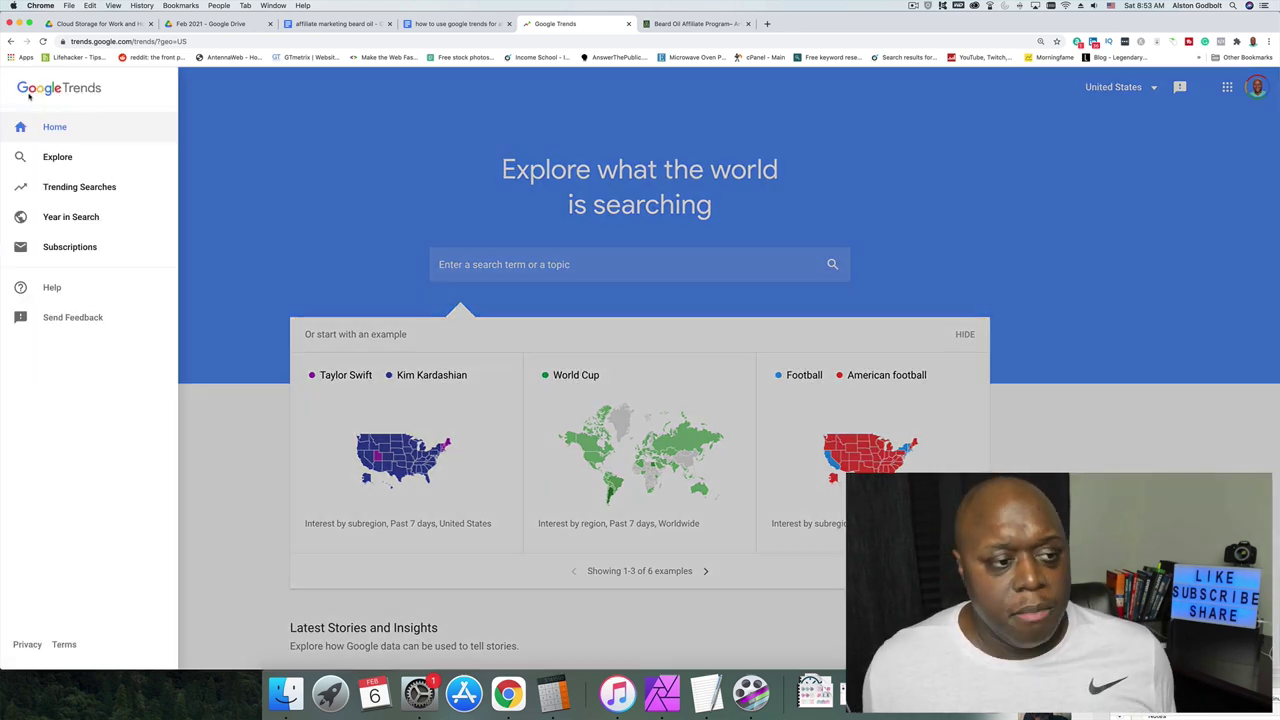
click(76, 190)
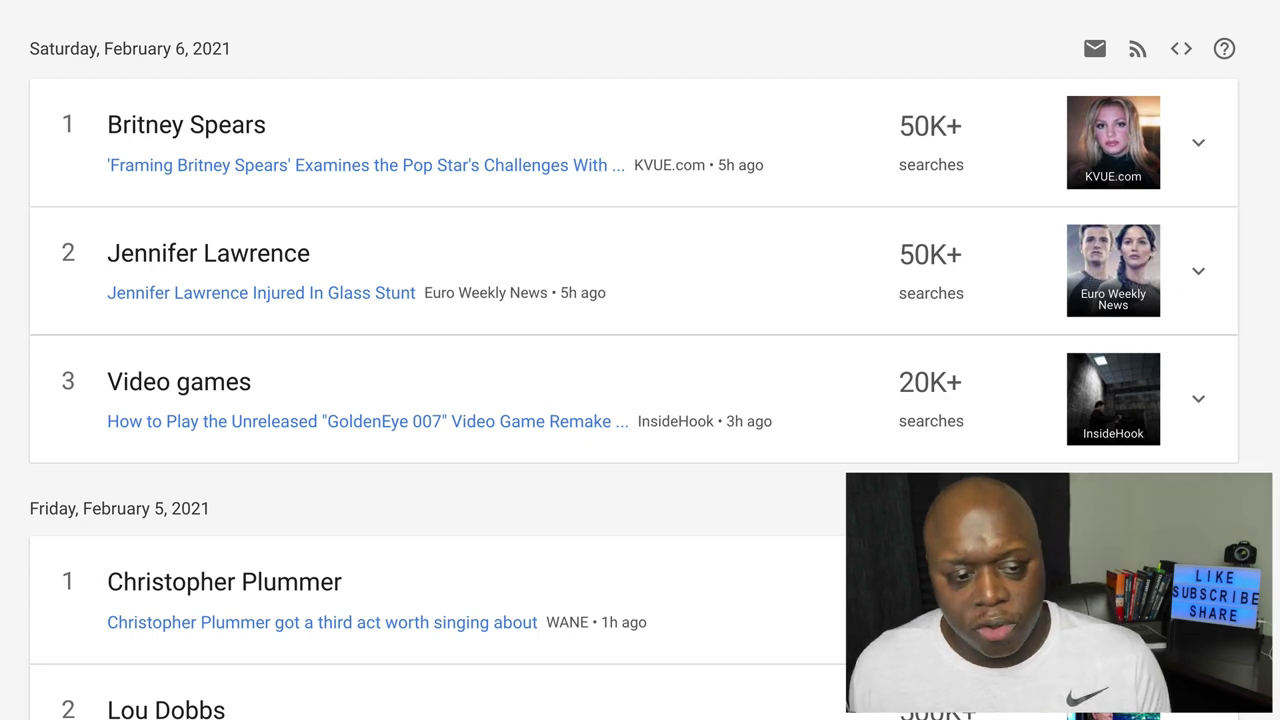
scroll(634, 373, down, 3)
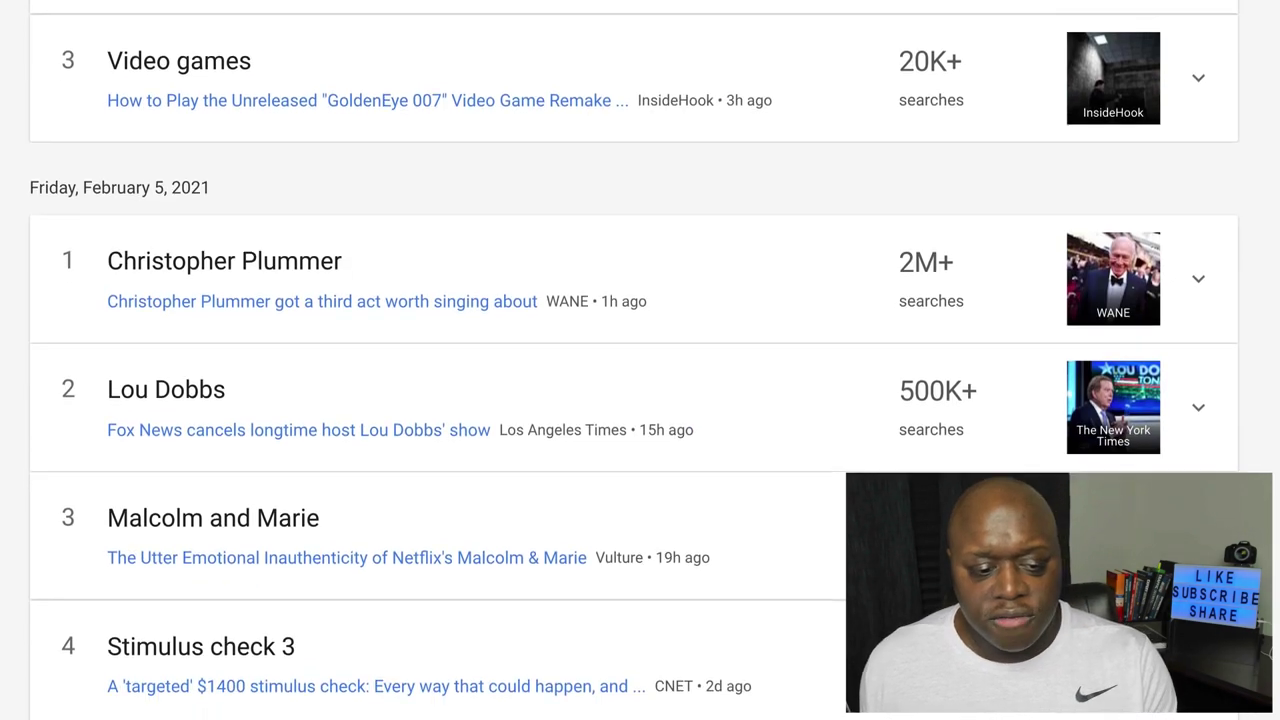
scroll(634, 360, down, 2)
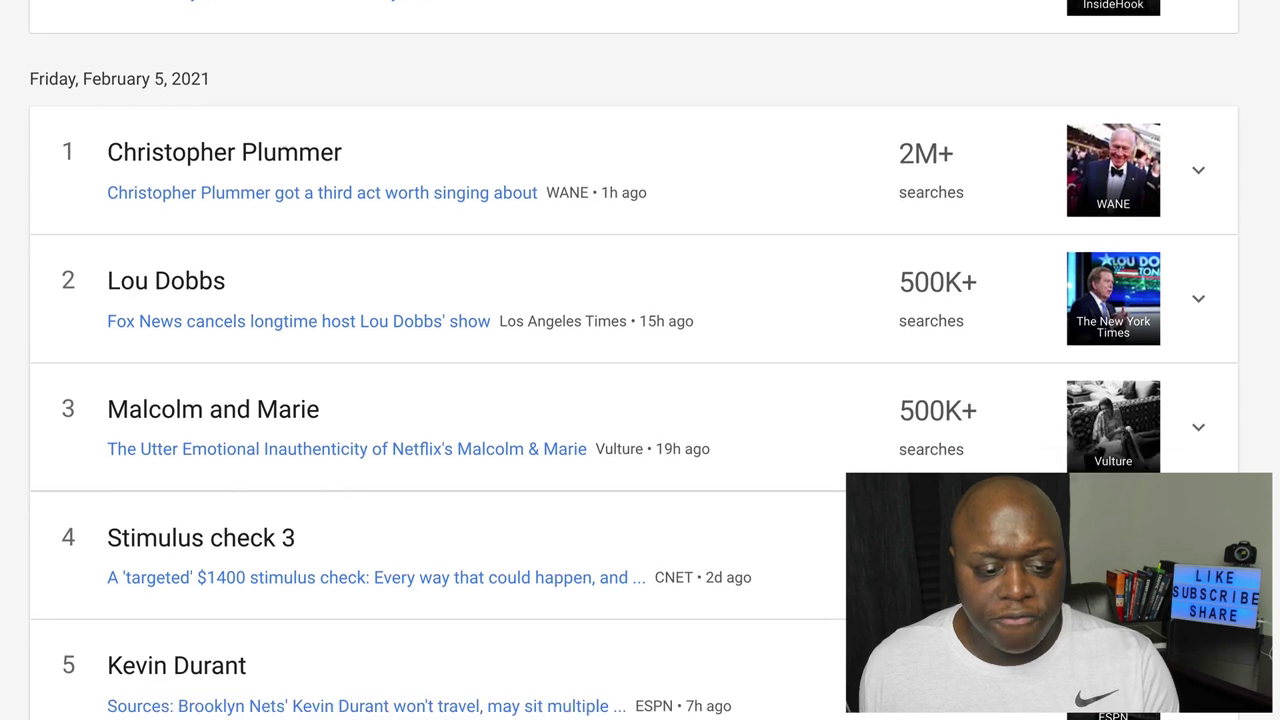
scroll(634, 373, up, 4)
- View related news for the Video games and Jennifer Lawrence trends, and browse the February 5 list through Mike Lindell
click(218, 376)
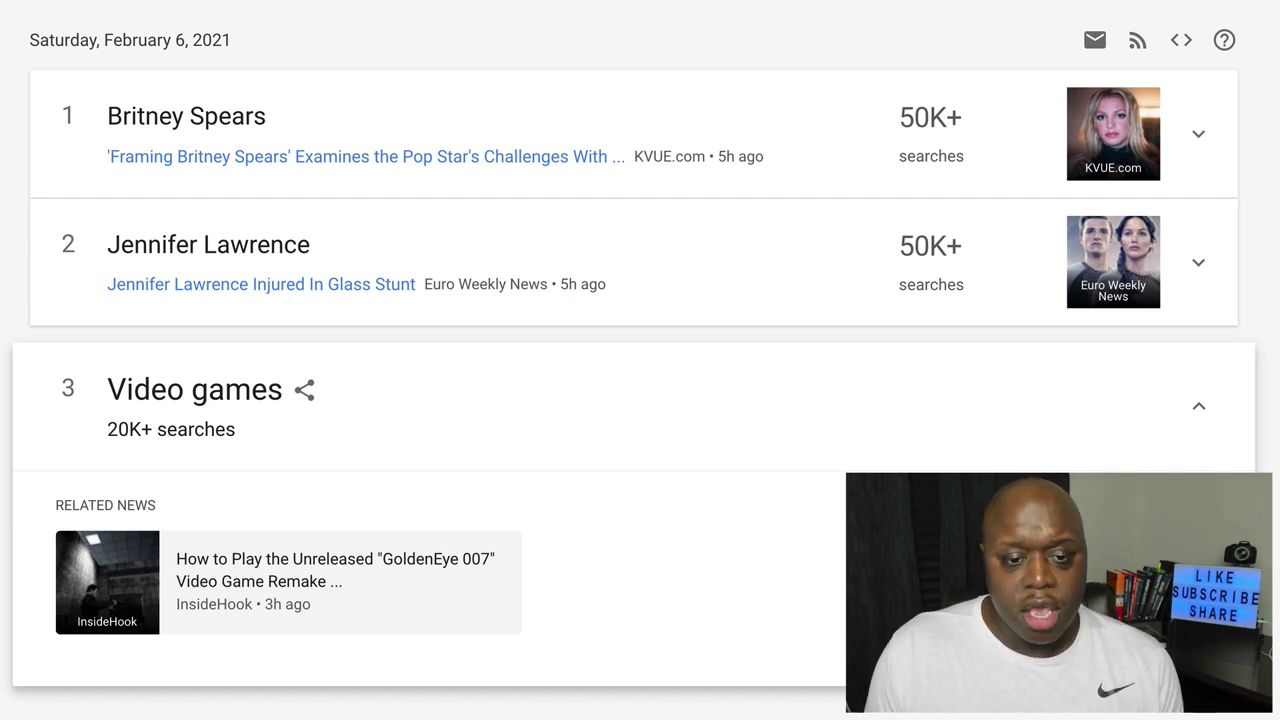
click(465, 280)
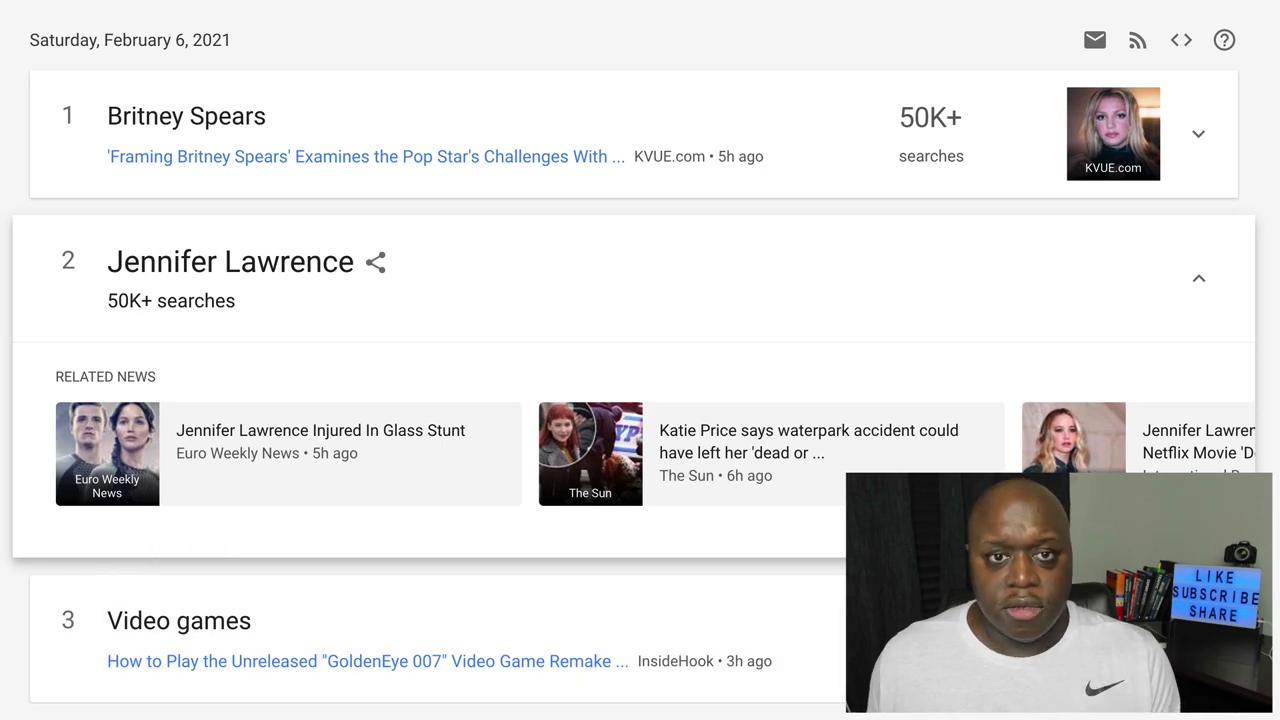
scroll(640, 360, down, 5)
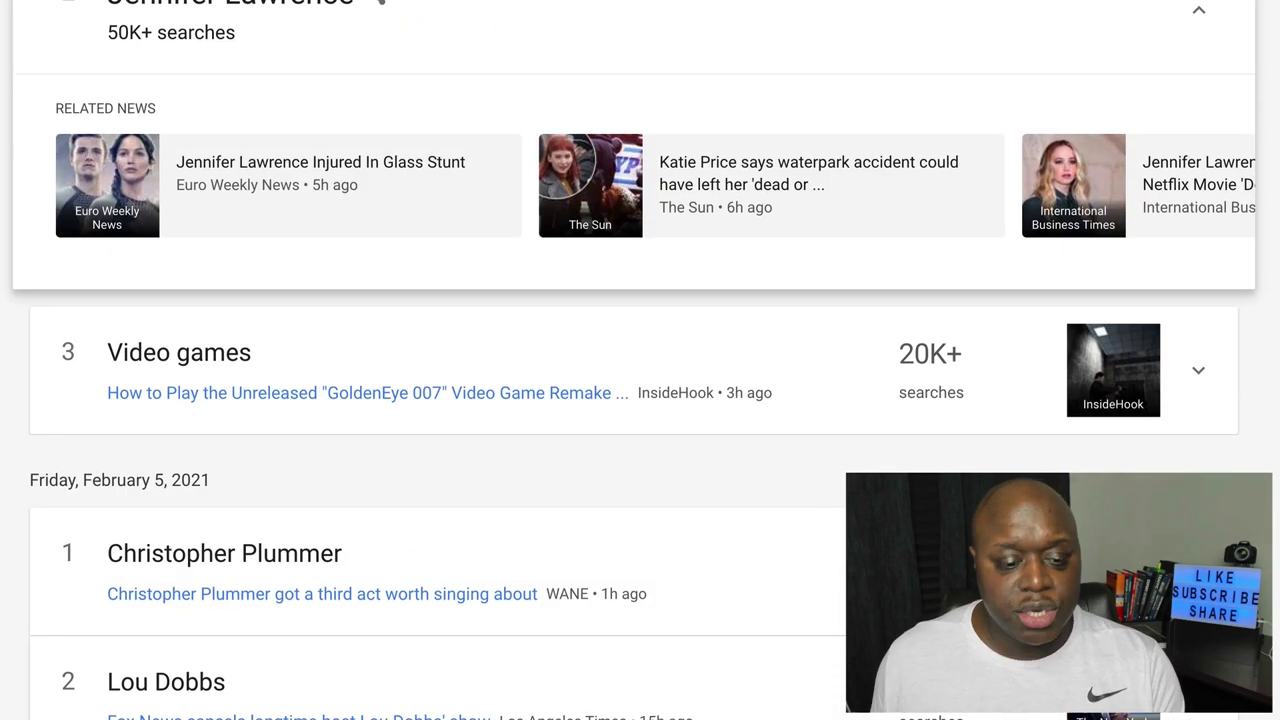
scroll(26, 594, down, 4)
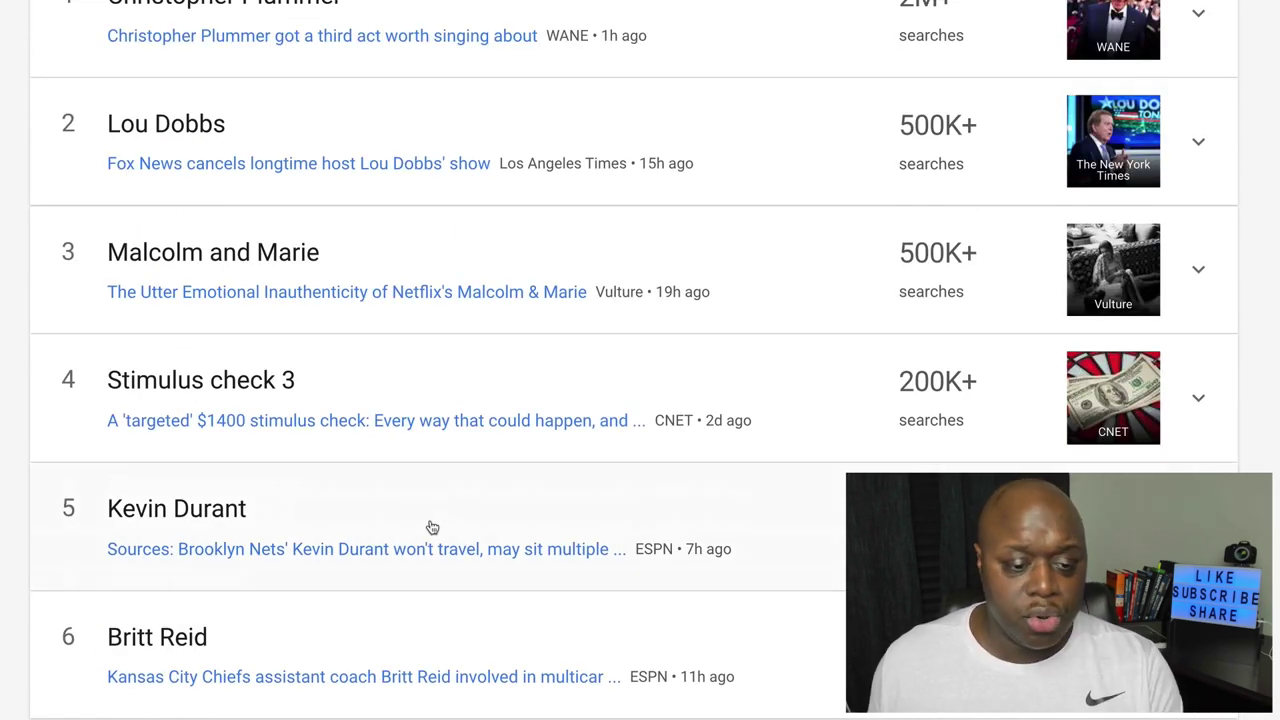
scroll(432, 527, down, 3)
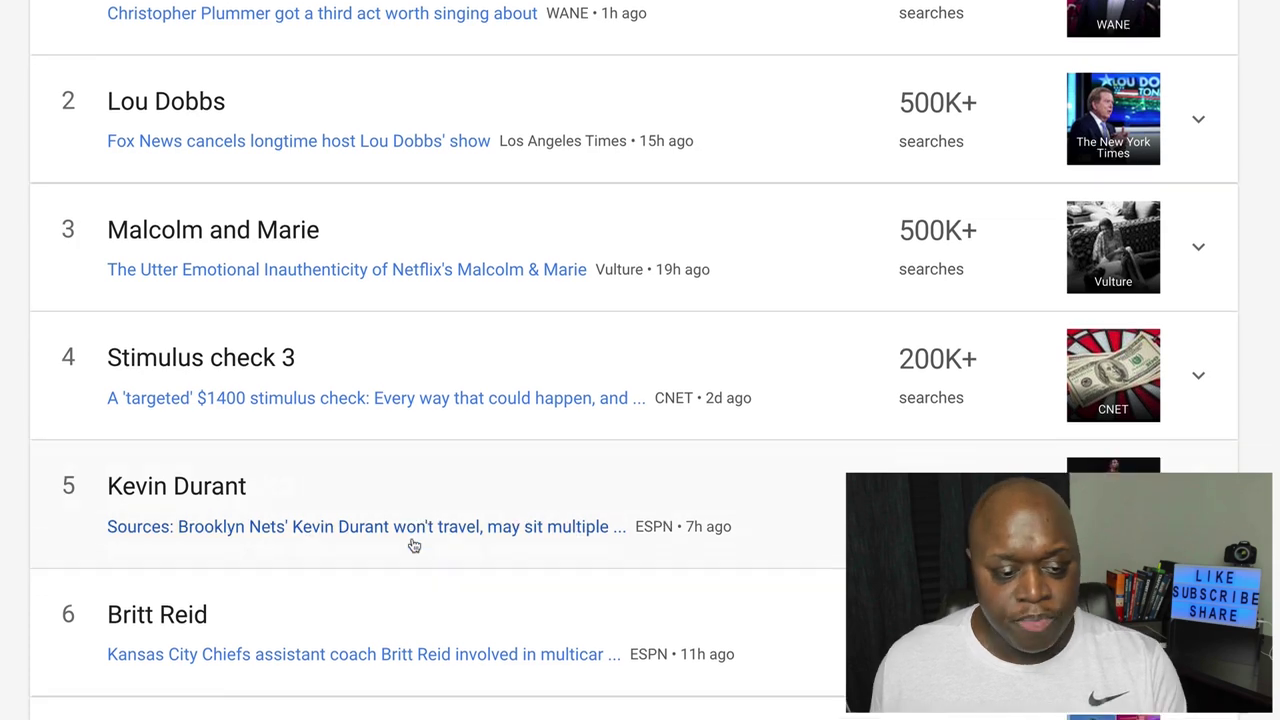
scroll(202, 655, down, 3)
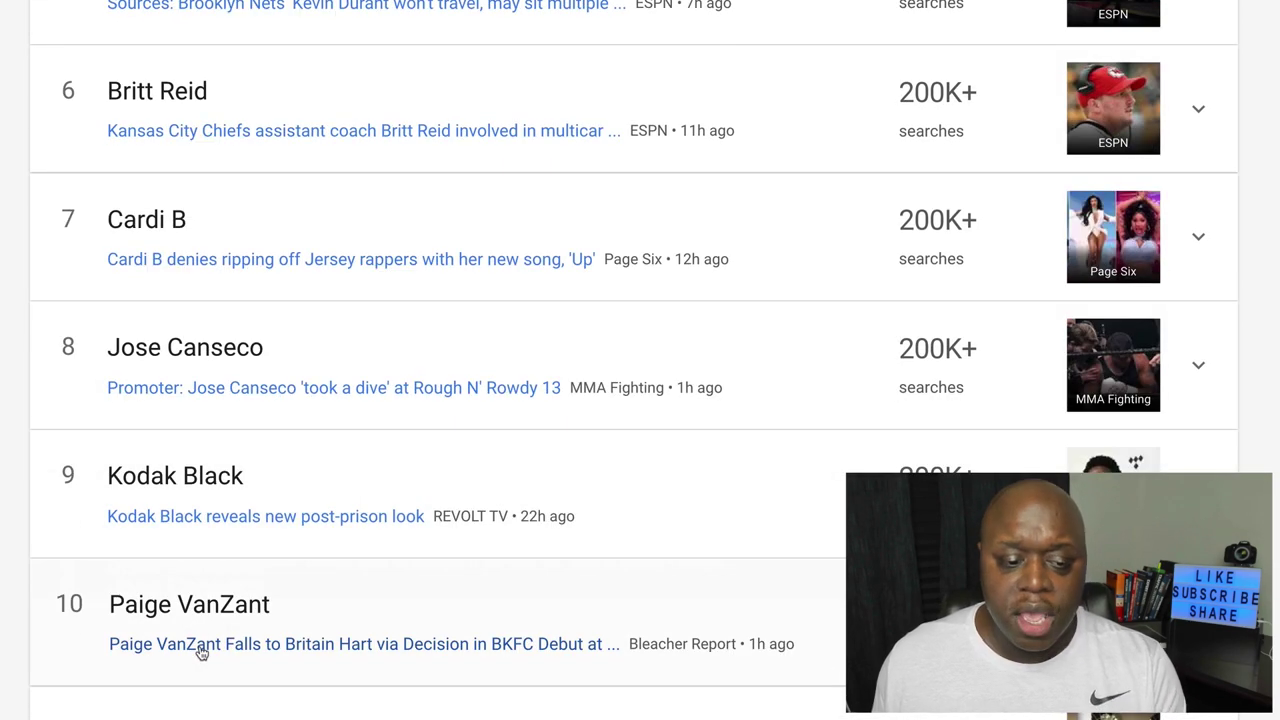
scroll(215, 665, down, 1)
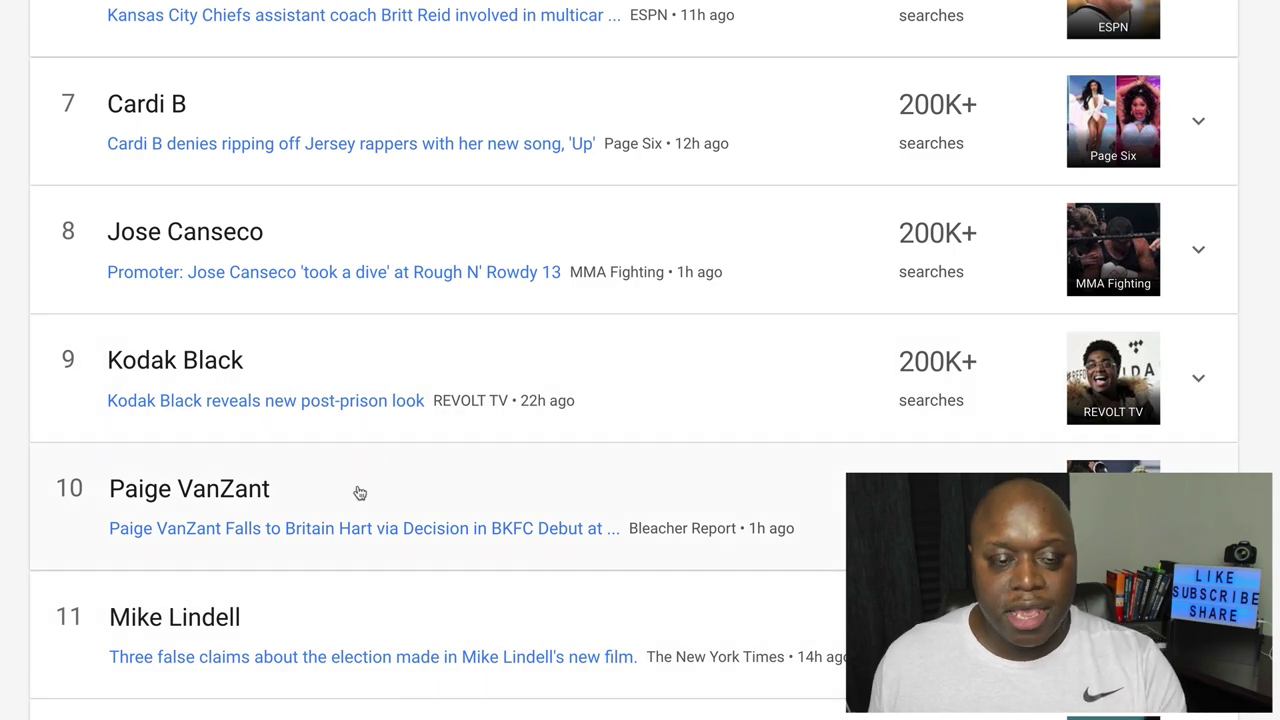
- Switch to the trending searches for the past 24 hours and review the ranked stories down to The Sound of Music
scroll(387, 532, up, 3)
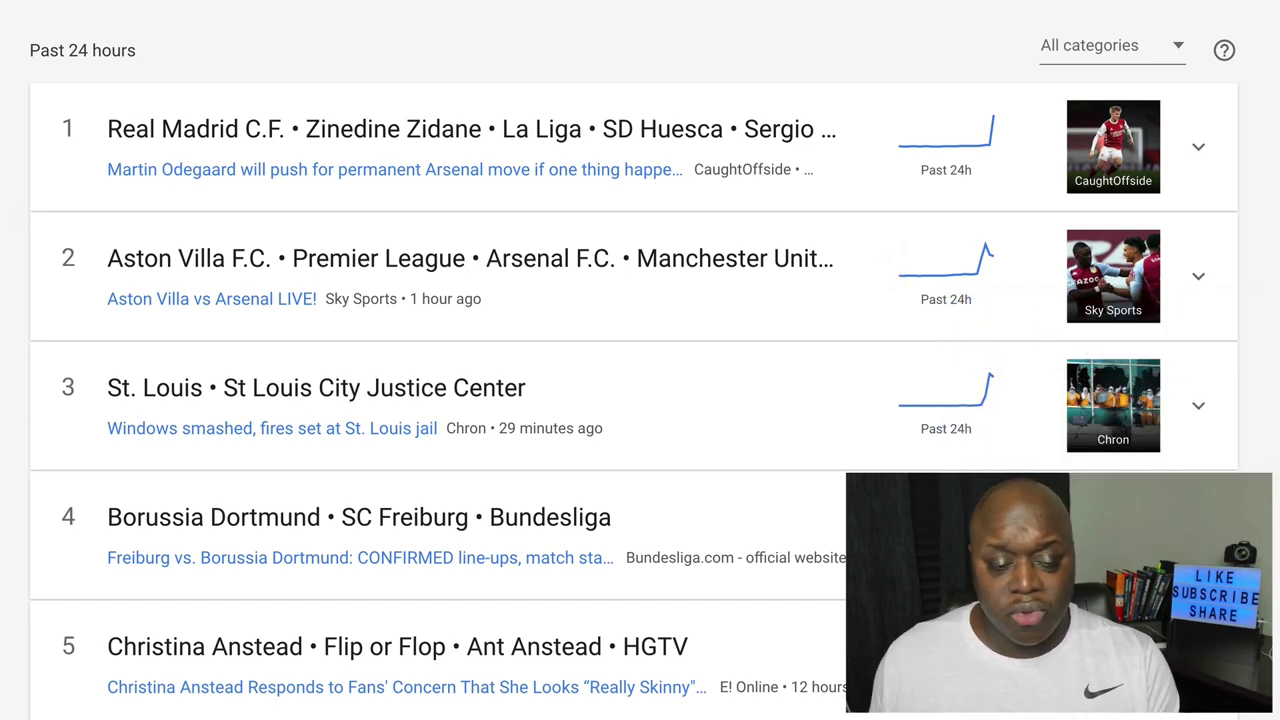
scroll(634, 363, down, 2)
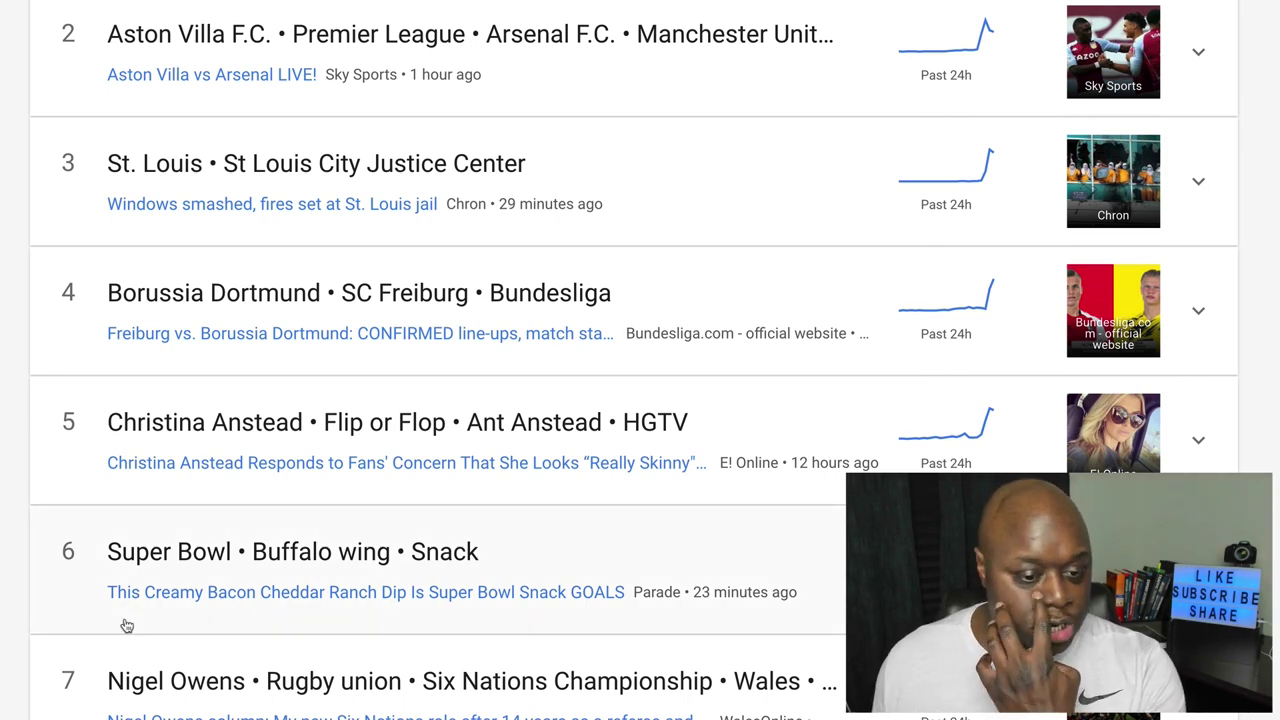
scroll(123, 623, down, 1)
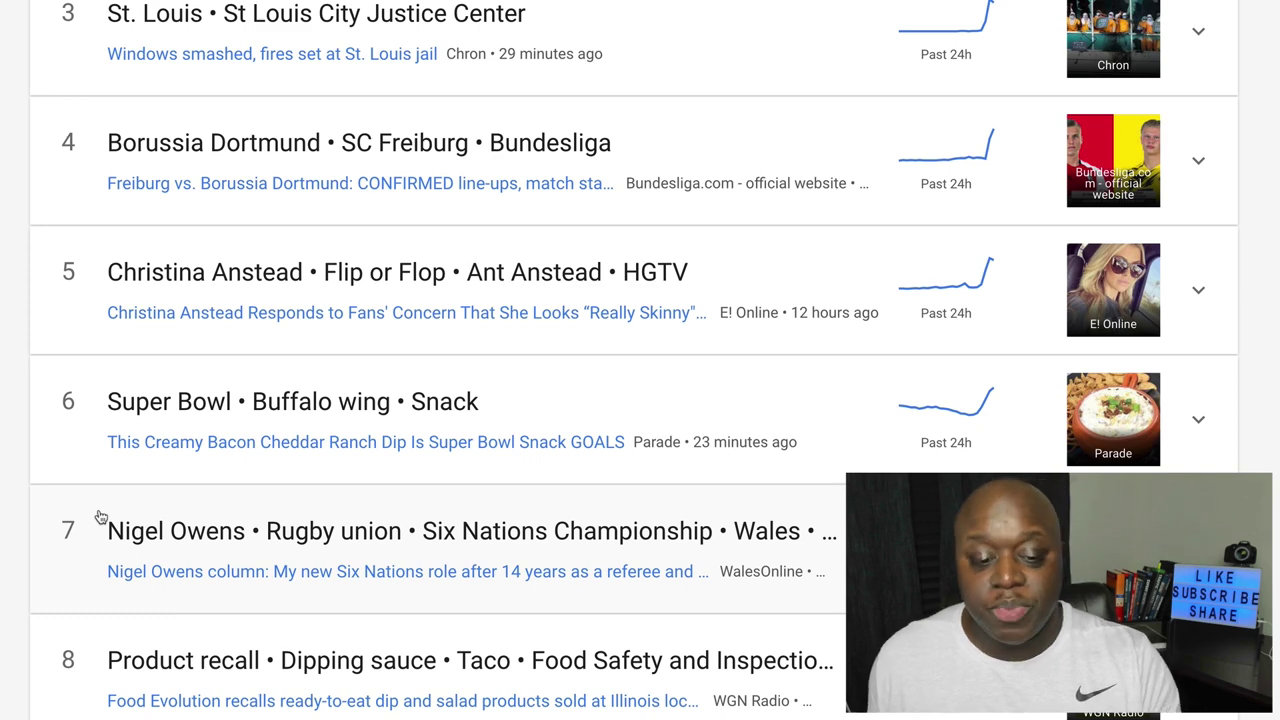
scroll(50, 505, down, 3)
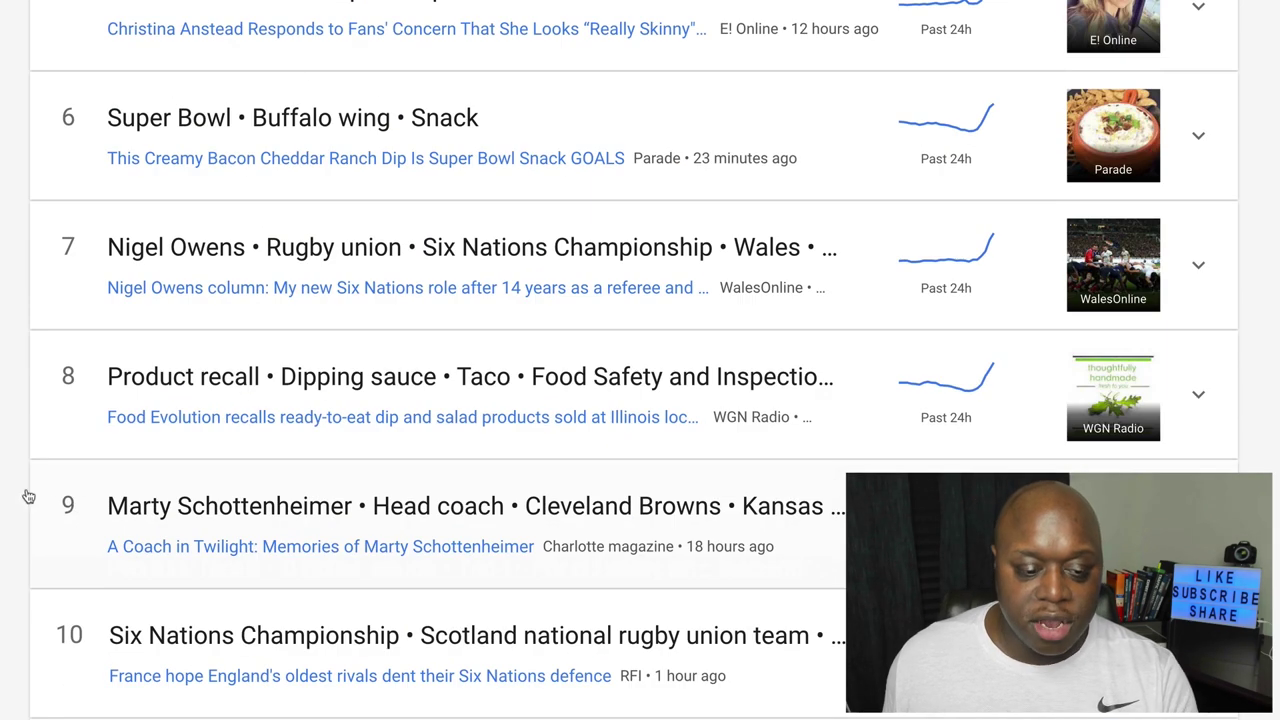
scroll(42, 500, down, 4)
scroll(13, 589, up, 1)
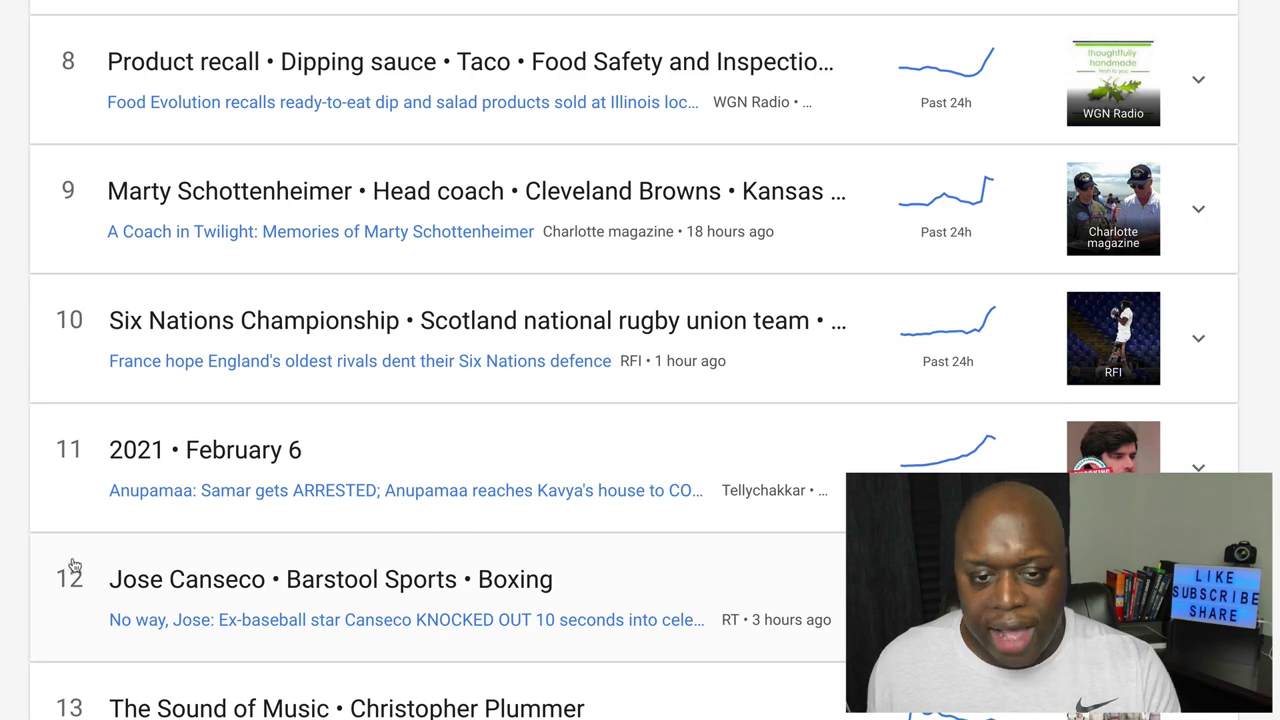
scroll(75, 558, up, 10)
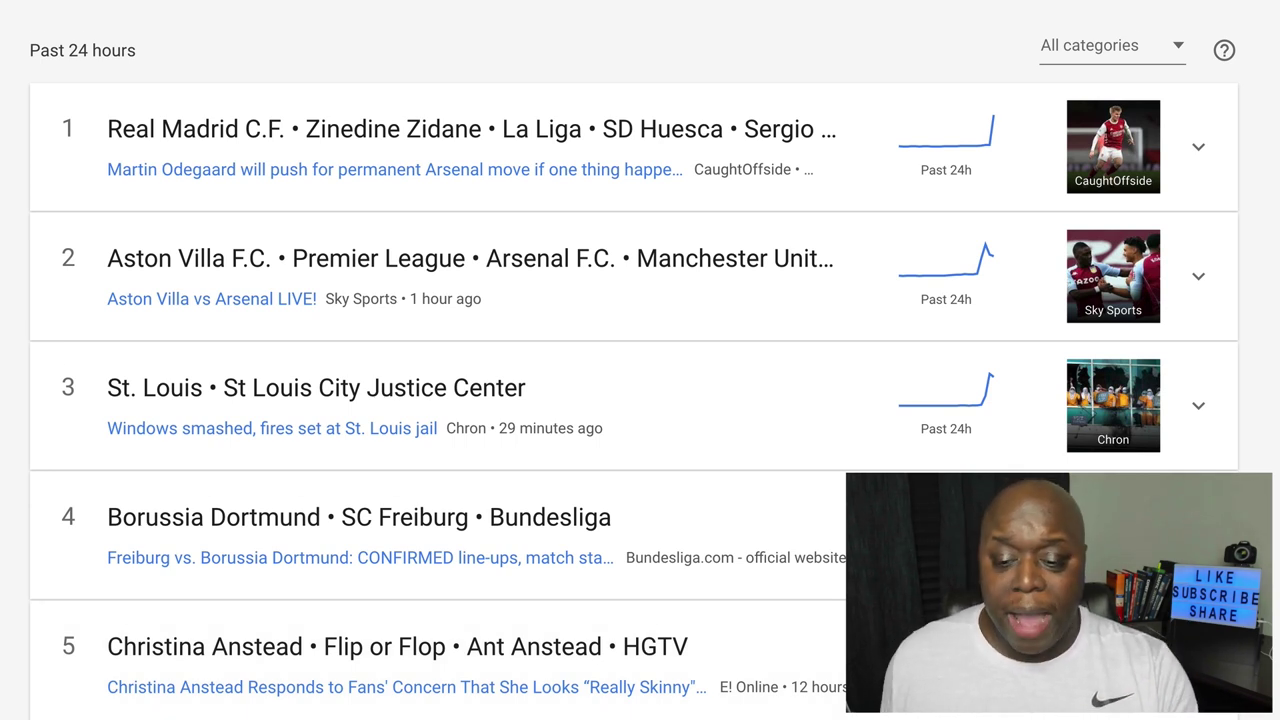
- Open Year in Search 2020 for the United States and look through its lists from Searches down to Beauty how to's
scroll(634, 360, down, 2)
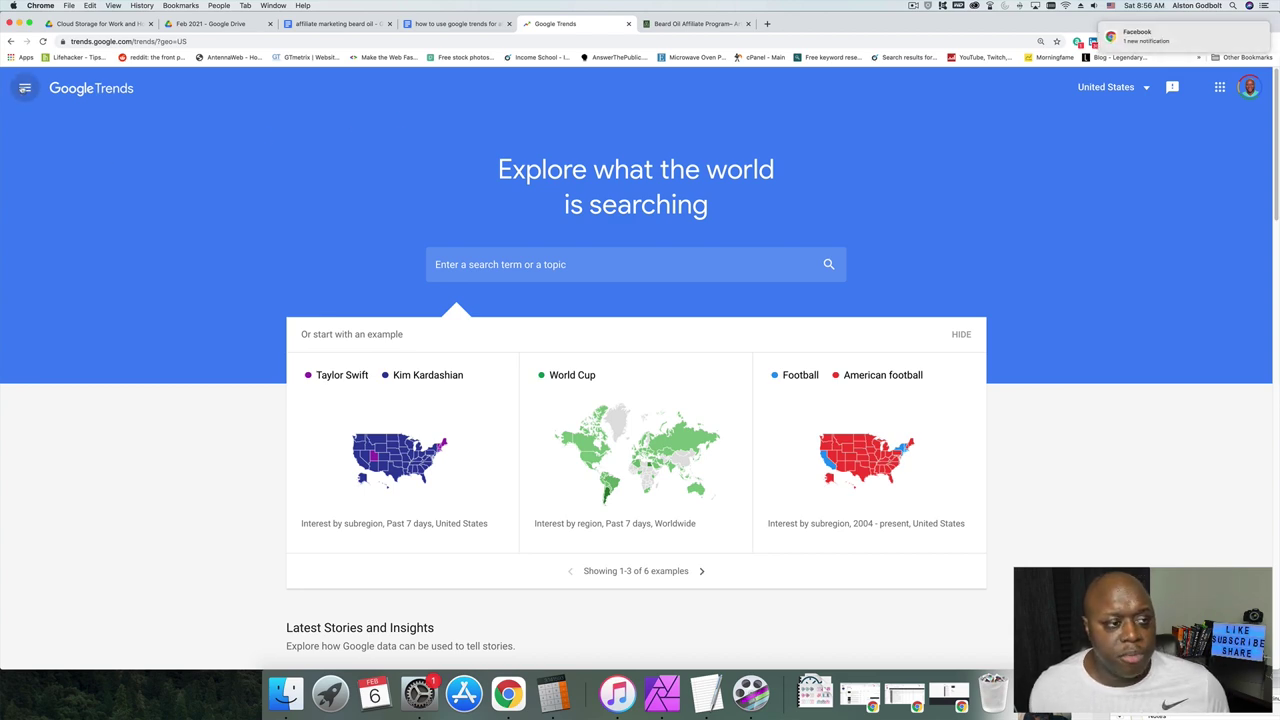
click(25, 88)
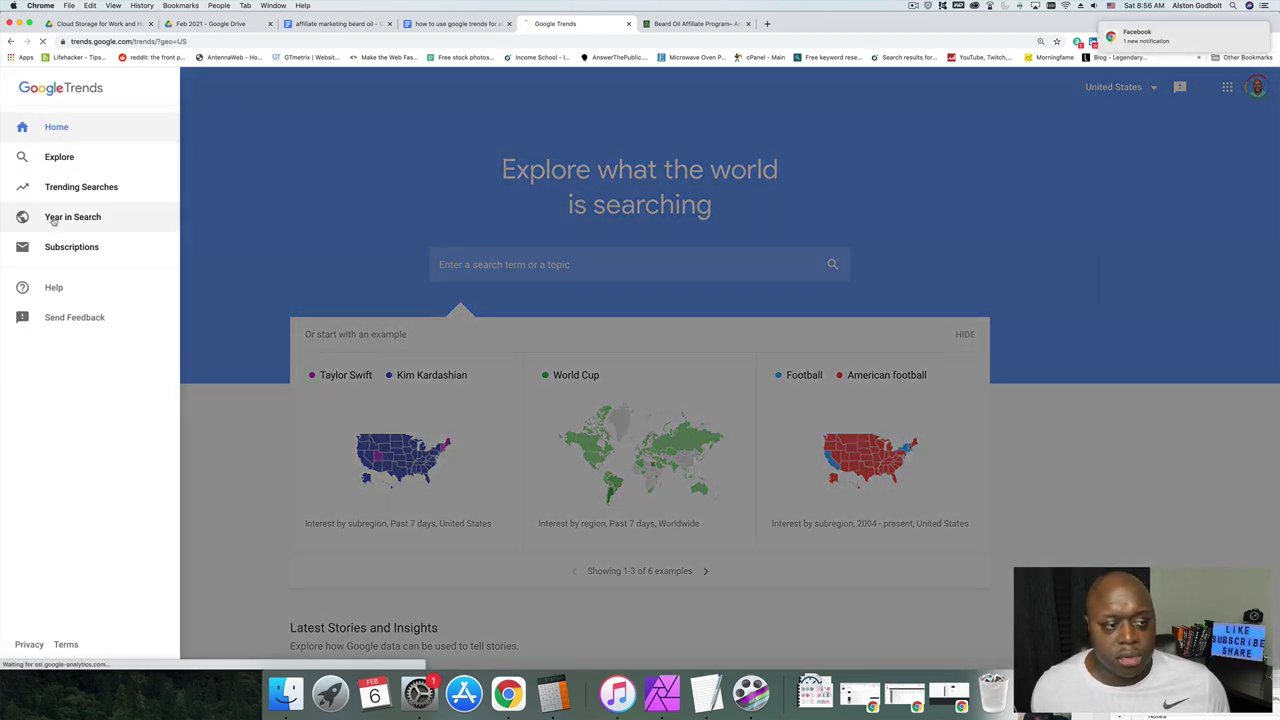
click(53, 222)
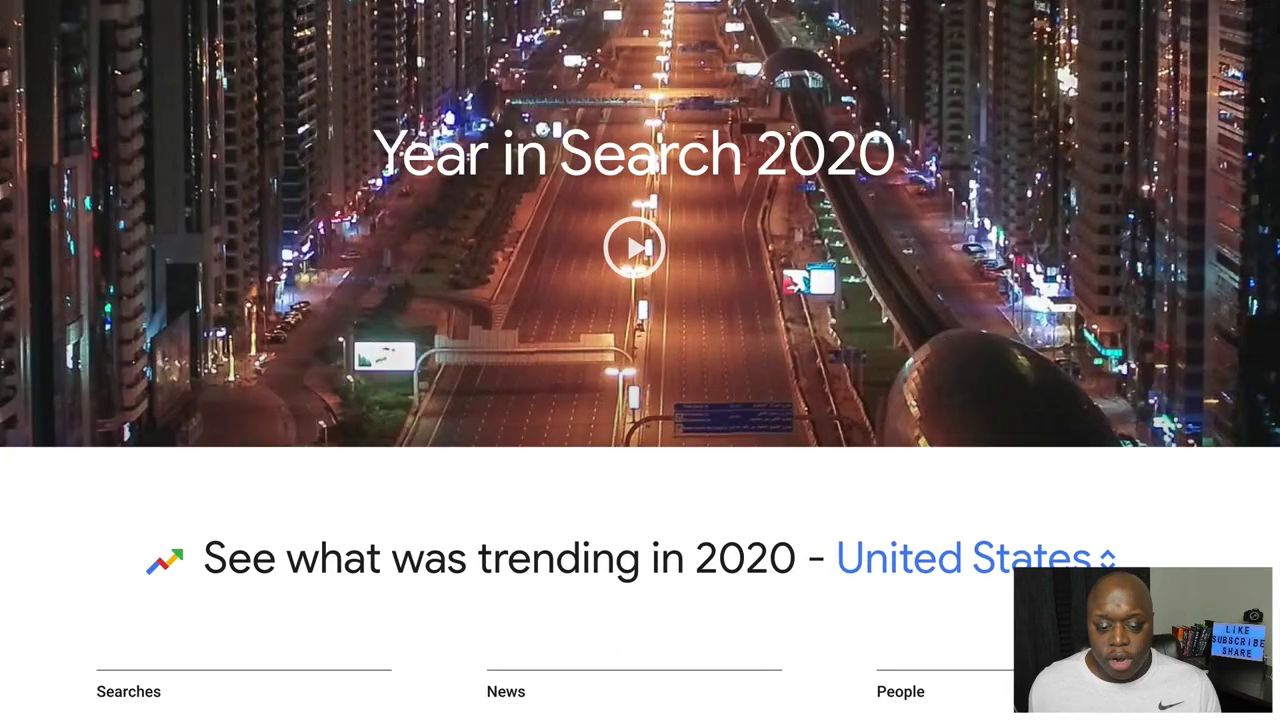
scroll(640, 360, down, 5)
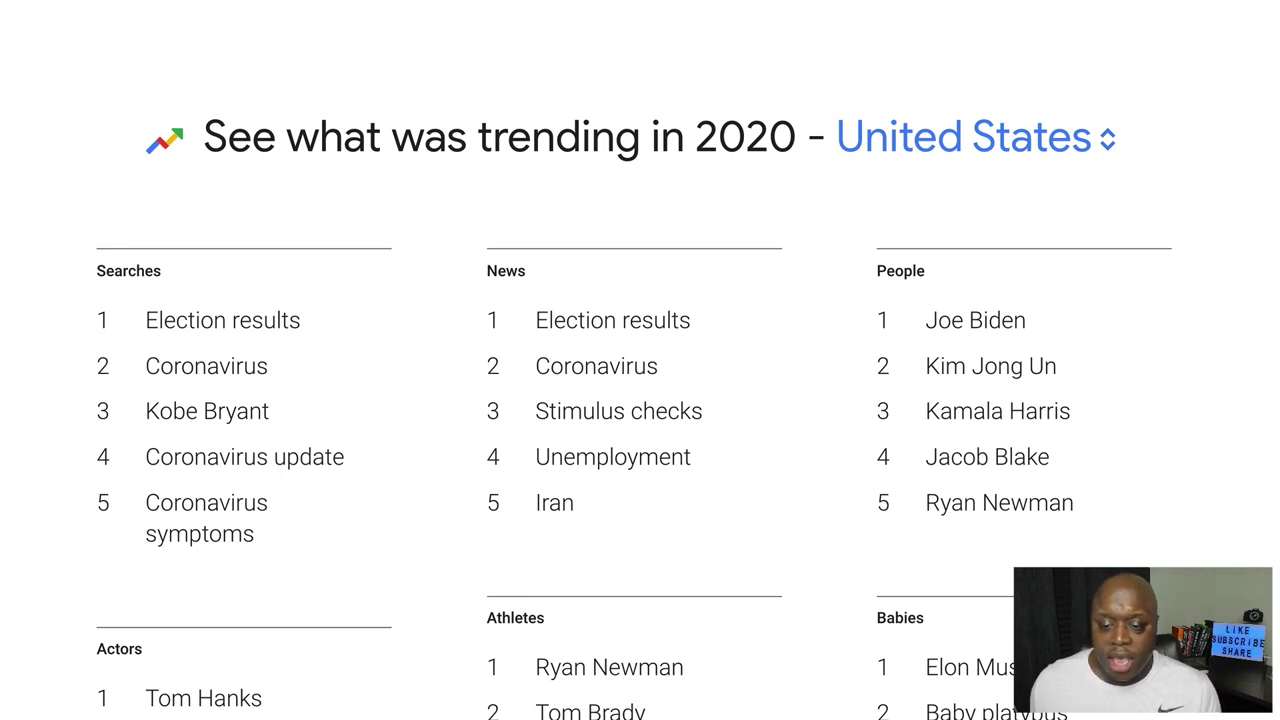
scroll(55, 510, down, 2)
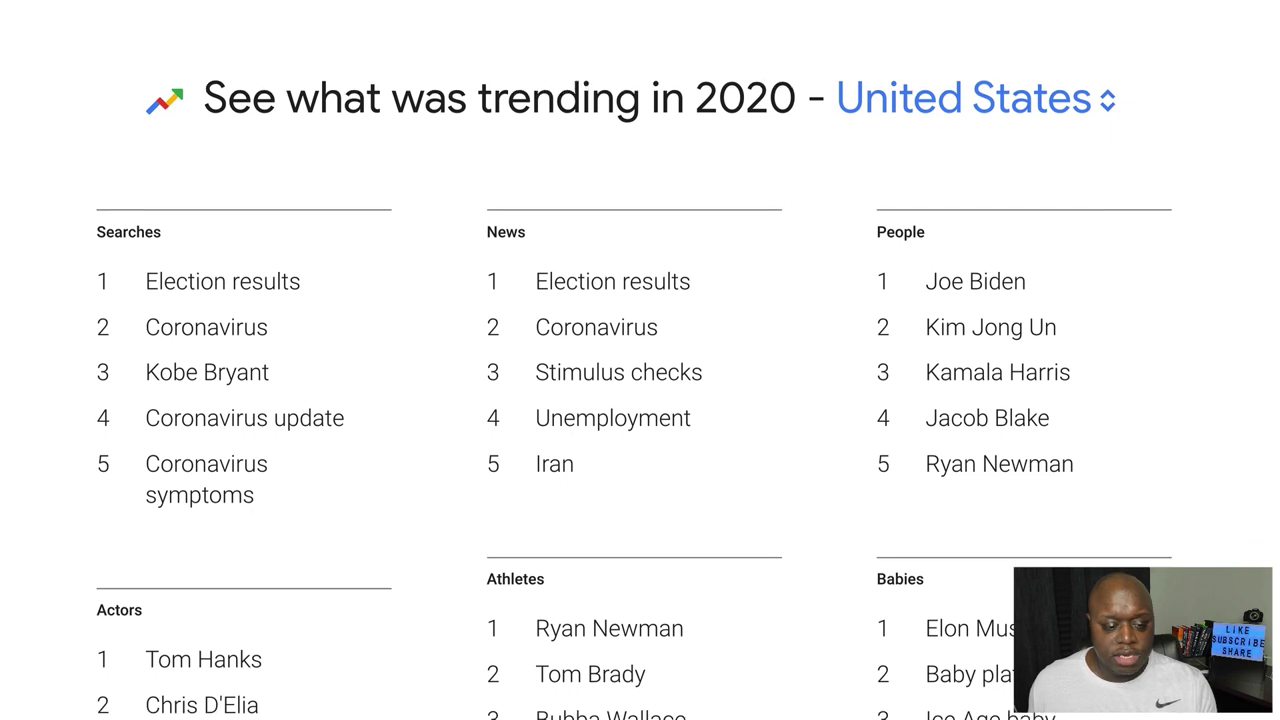
scroll(640, 400, down, 1)
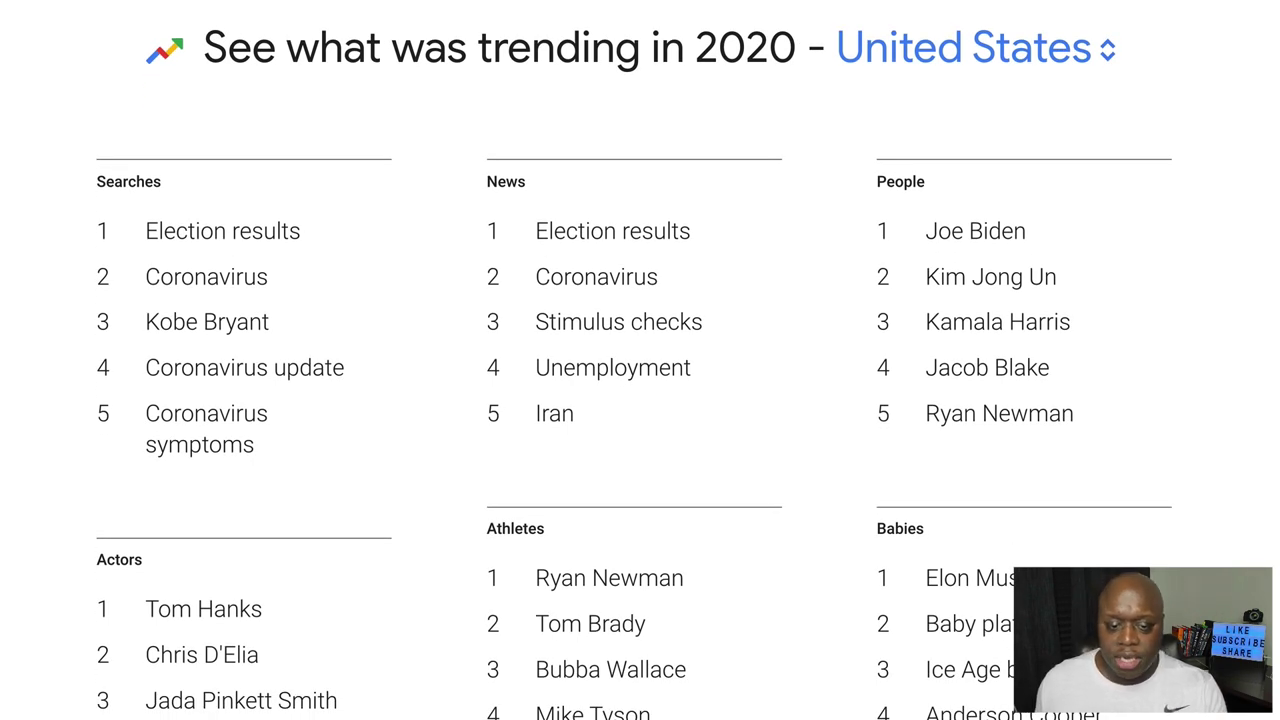
scroll(640, 400, down, 5)
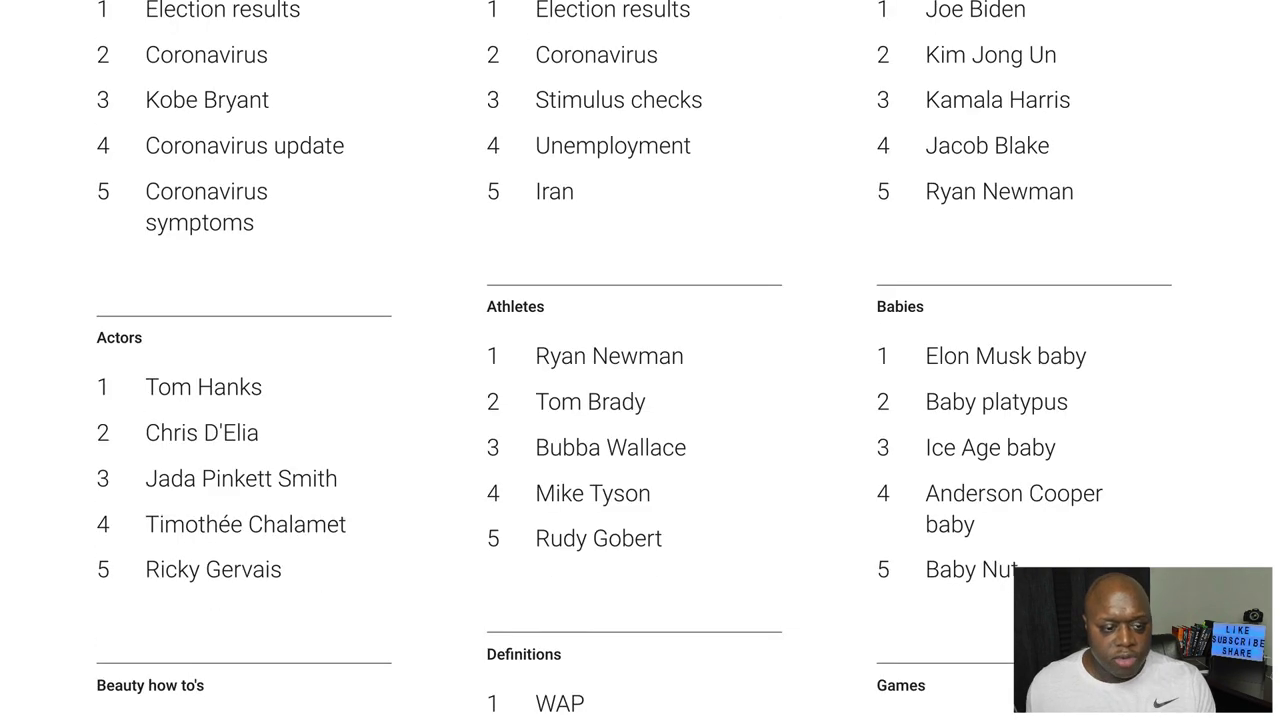
scroll(640, 400, down, 3)
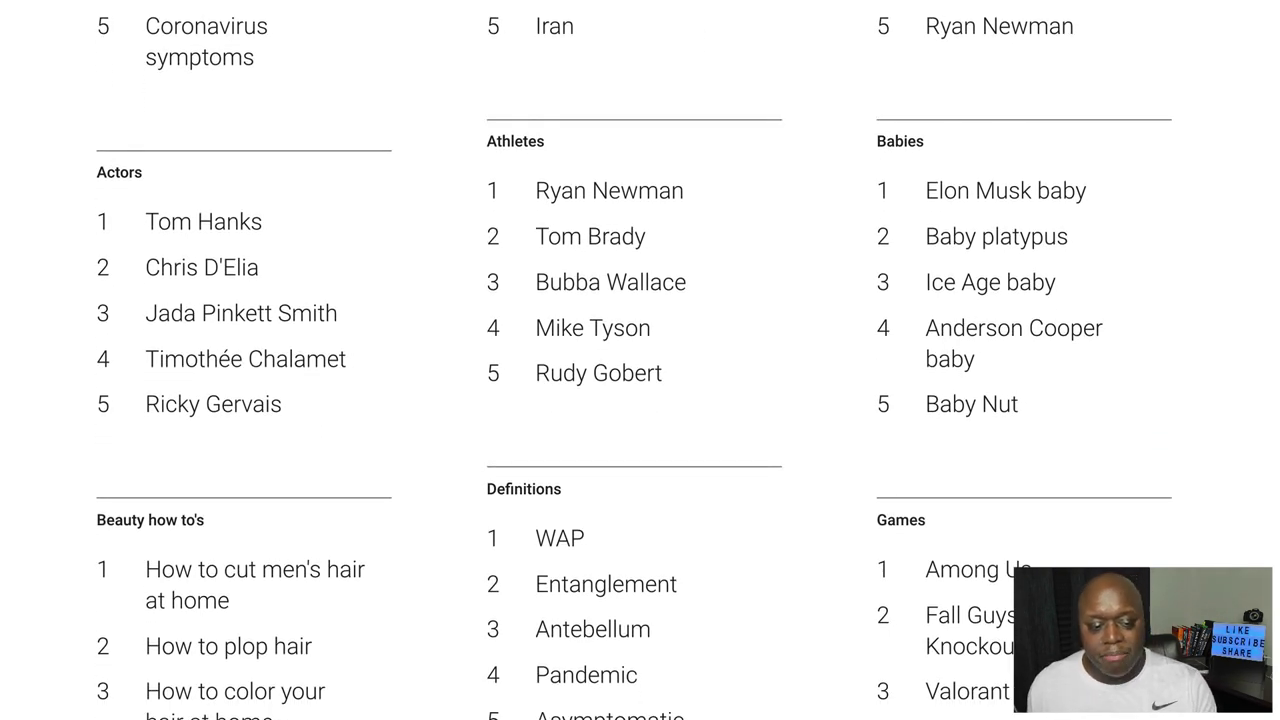
- Examine the trend for "How to cut men's hair at home" over the past 5 years, including its subregions and related topics
click(165, 593)
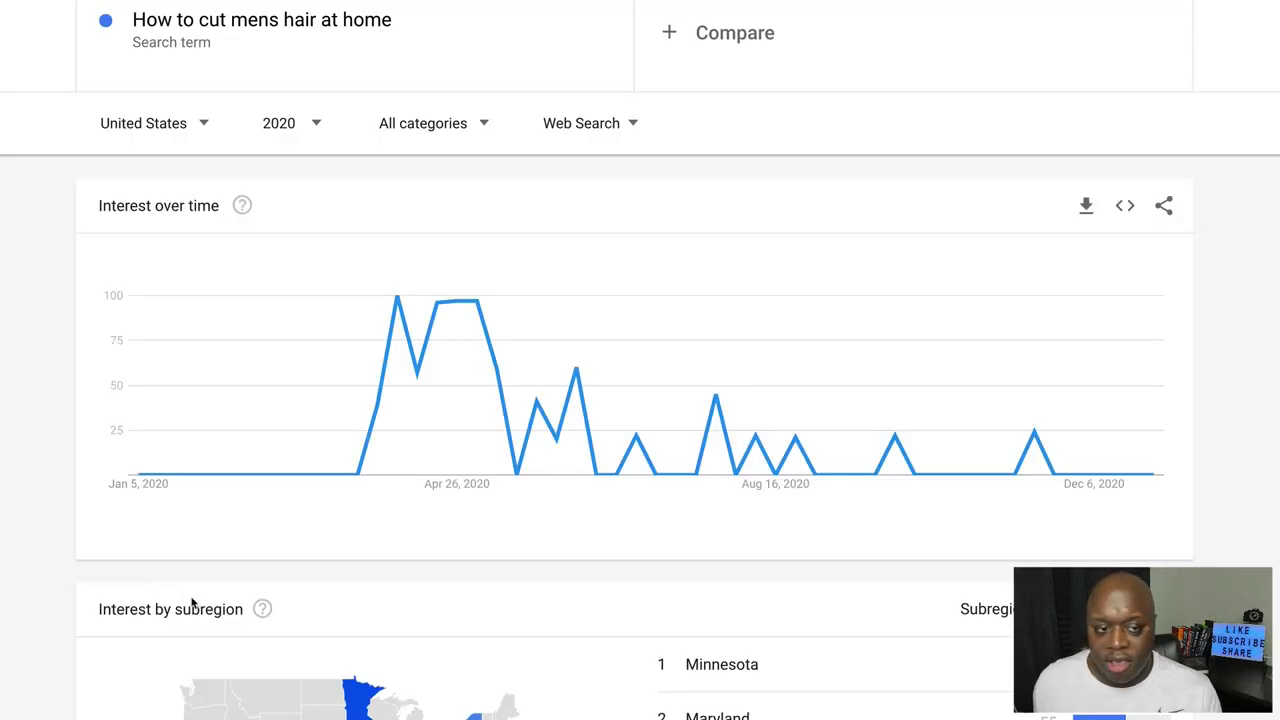
click(303, 130)
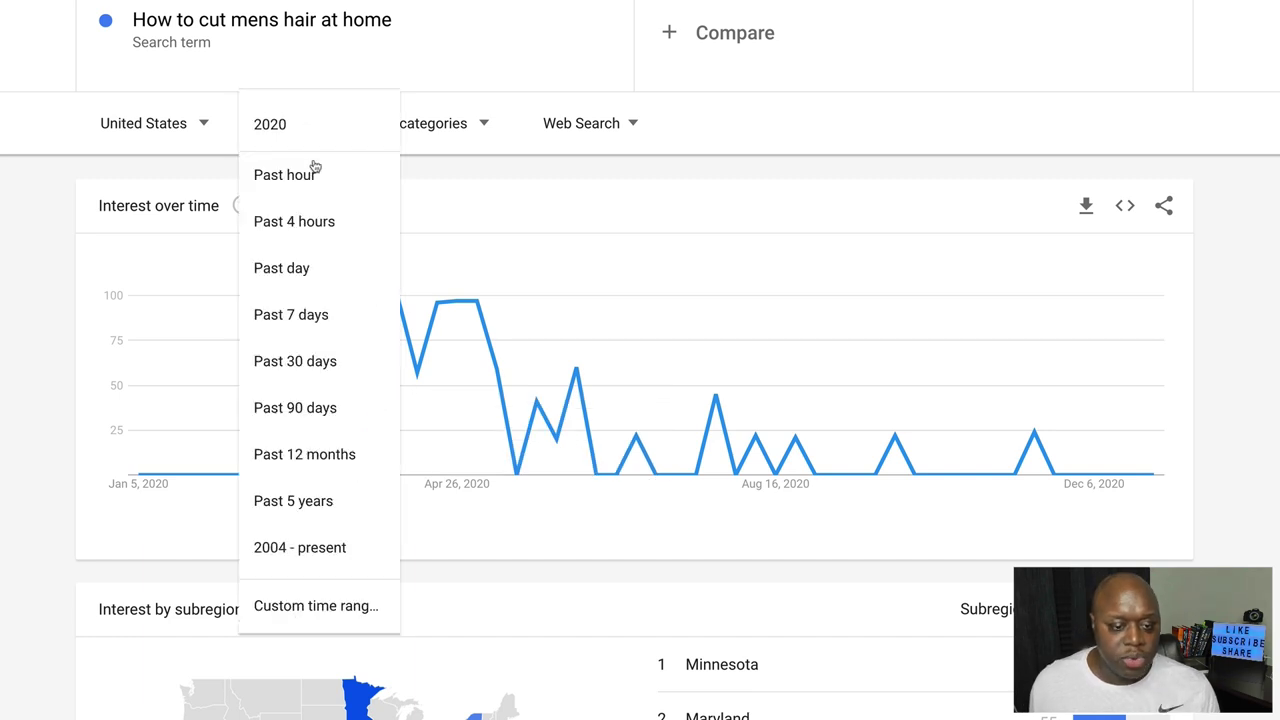
click(318, 501)
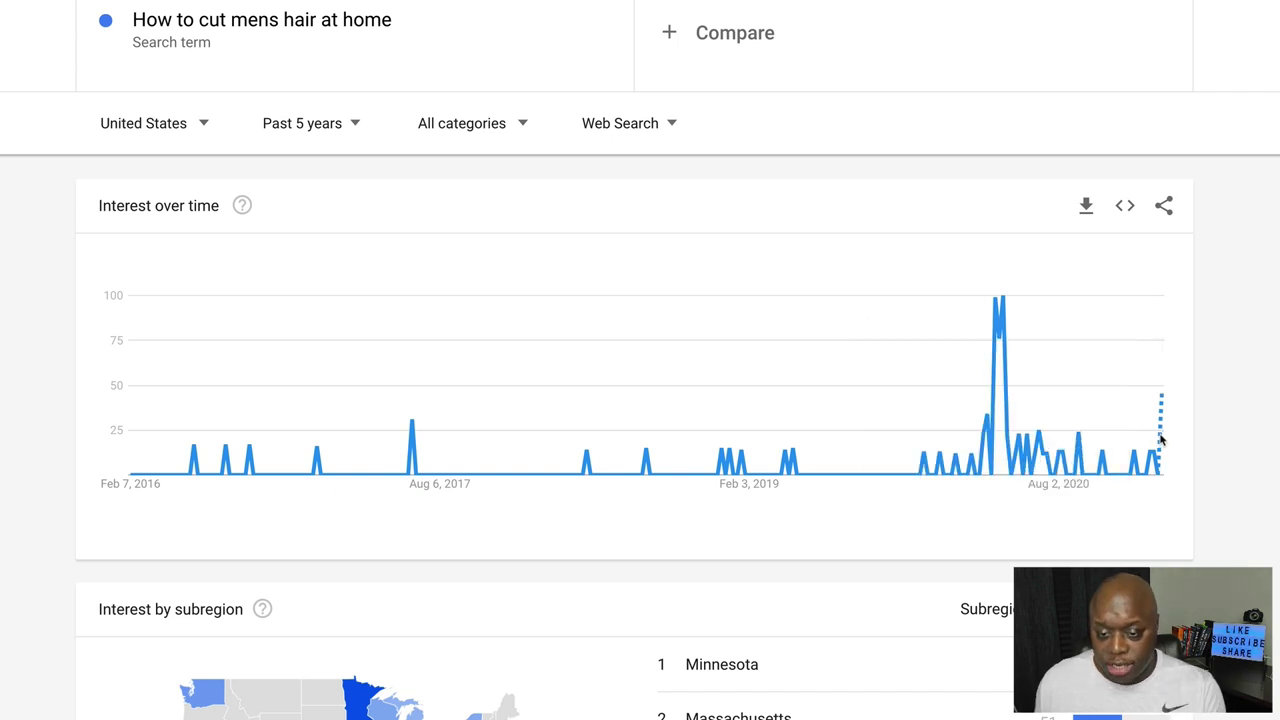
mouse_move(1162, 422)
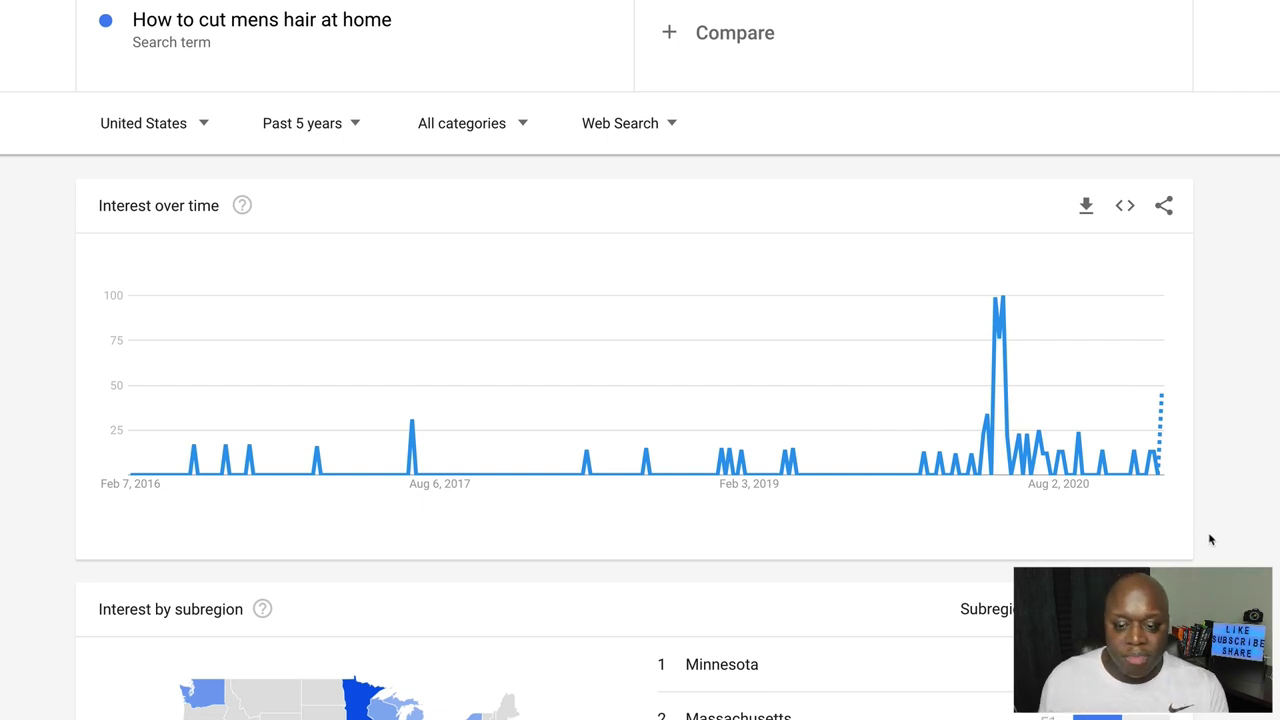
scroll(1209, 540, down, 1)
scroll(1209, 540, down, 5)
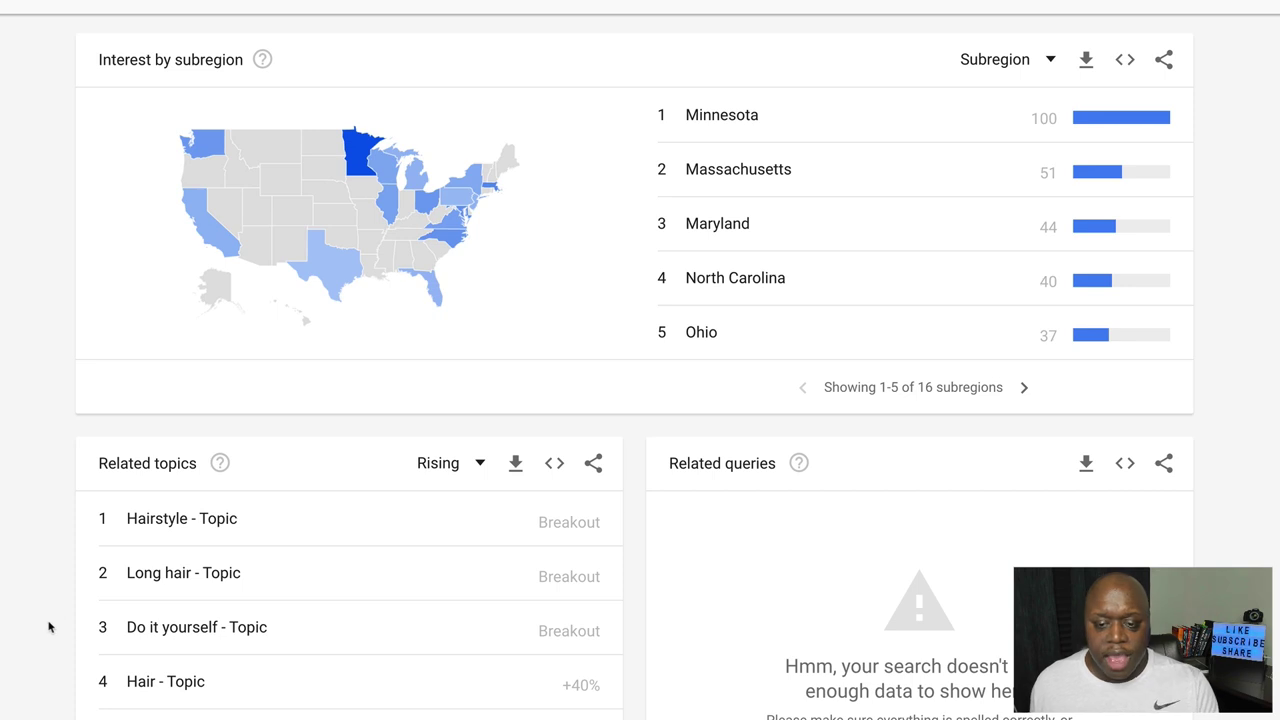
scroll(451, 691, up, 5)
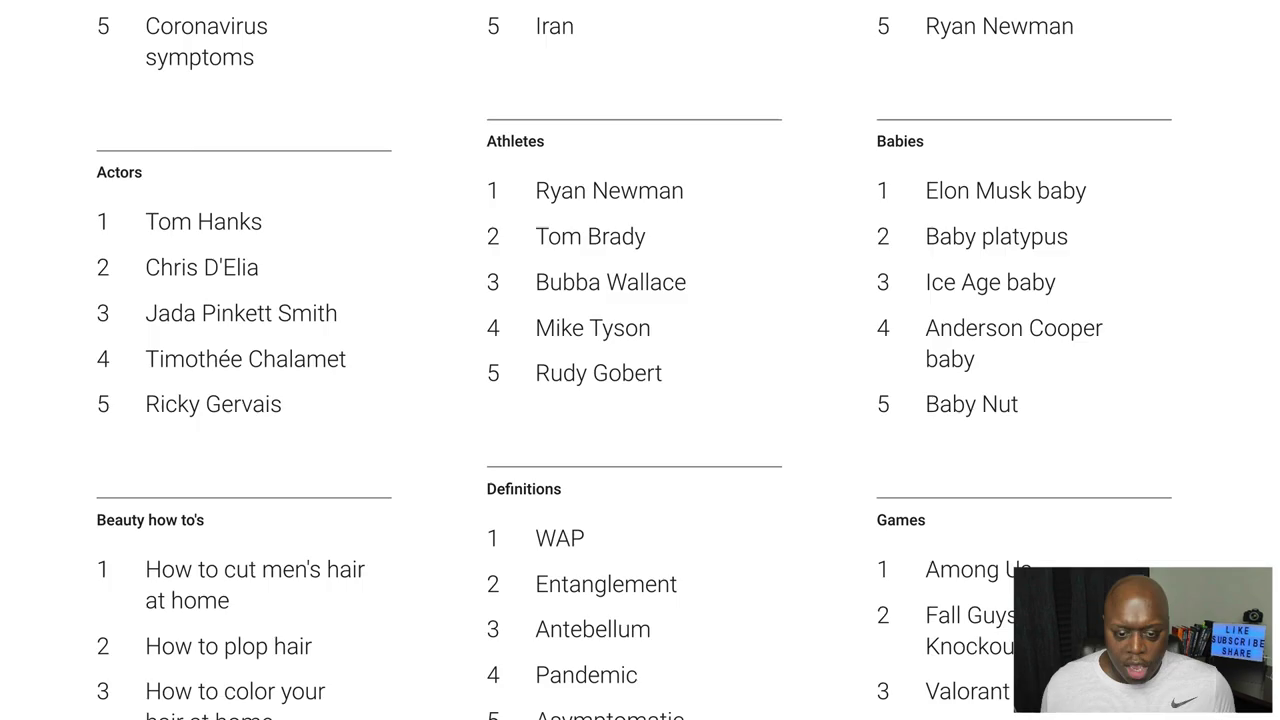
- Go back to the Year in Search 2020 lists and review Beauty how to's, Definitions, Games, How to help and How to make
scroll(634, 363, down, 2)
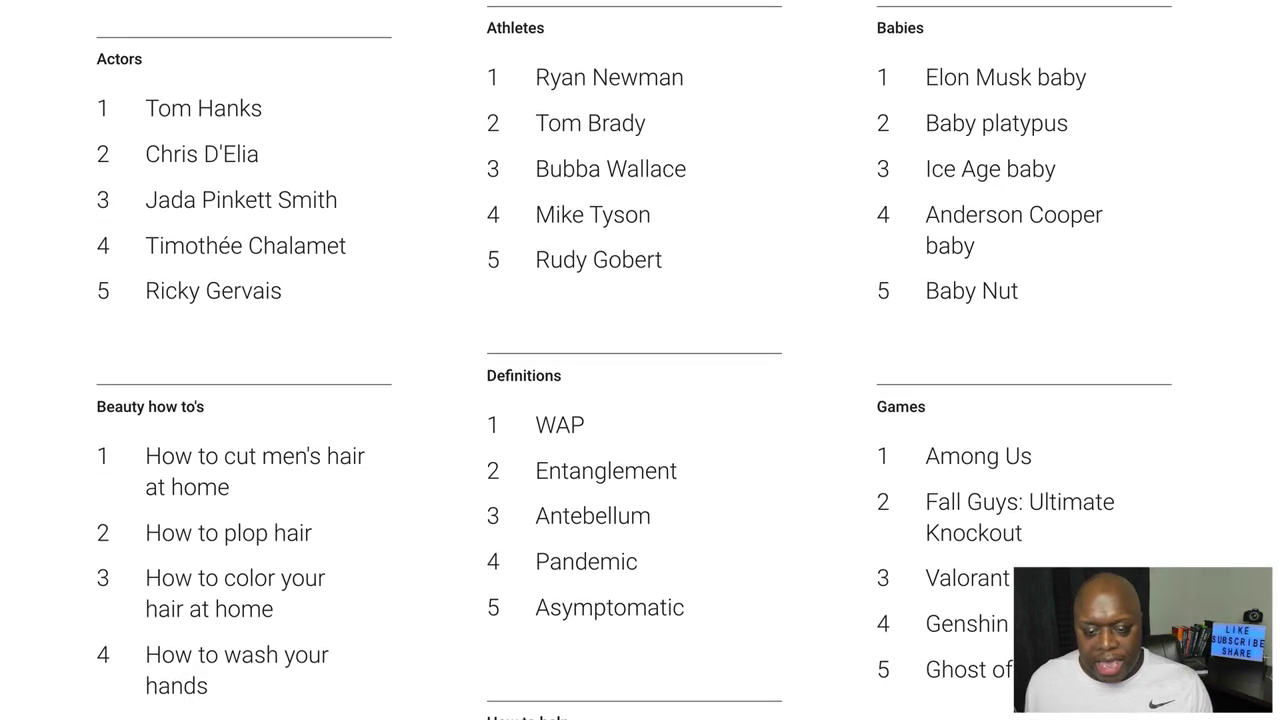
scroll(634, 363, down, 1)
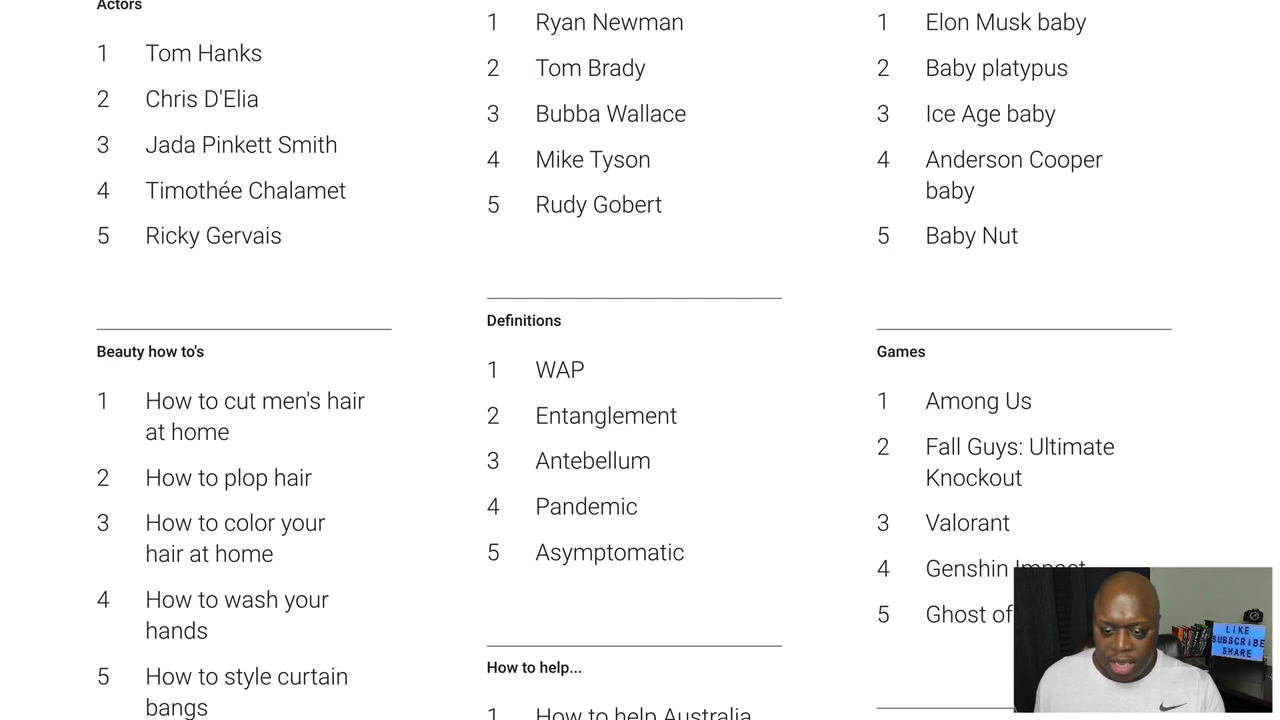
scroll(634, 363, down, 3)
scroll(634, 363, down, 2)
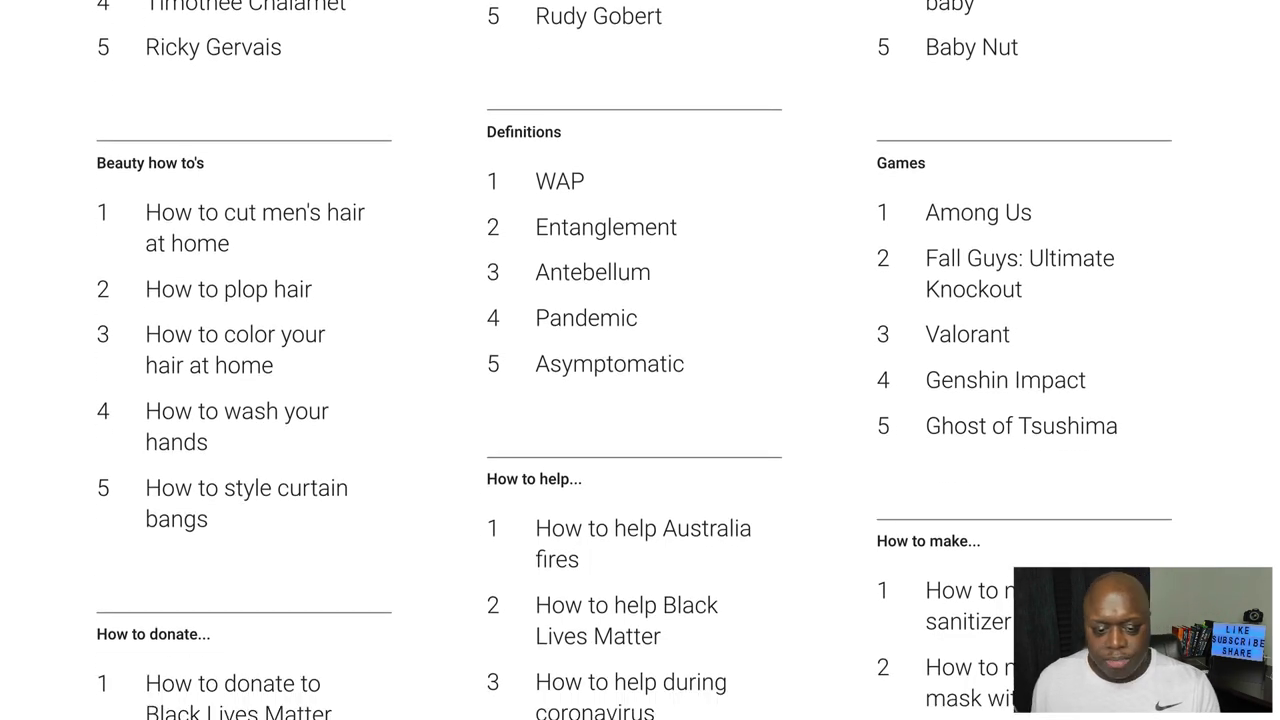
scroll(634, 363, down, 1)
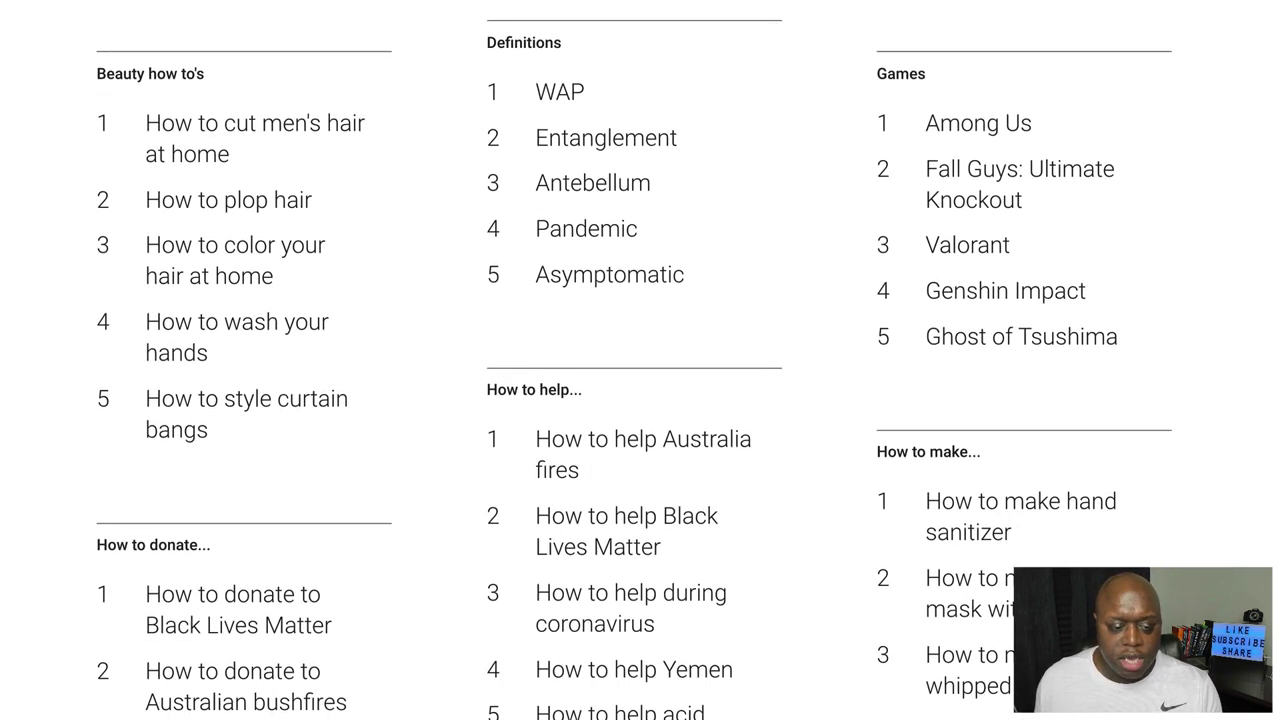
scroll(634, 363, down, 4)
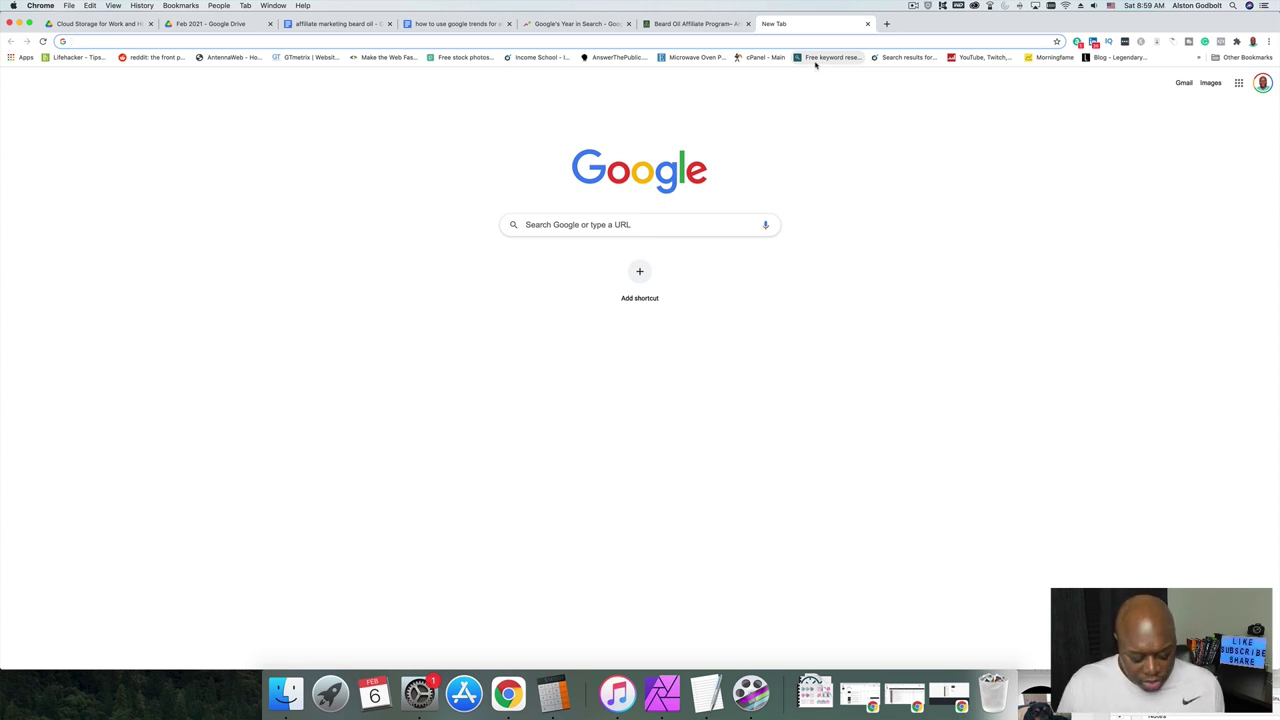
- Go to amazon.com, search for "beard oil" and look through the product results
text(amazon.com)
key(Return)
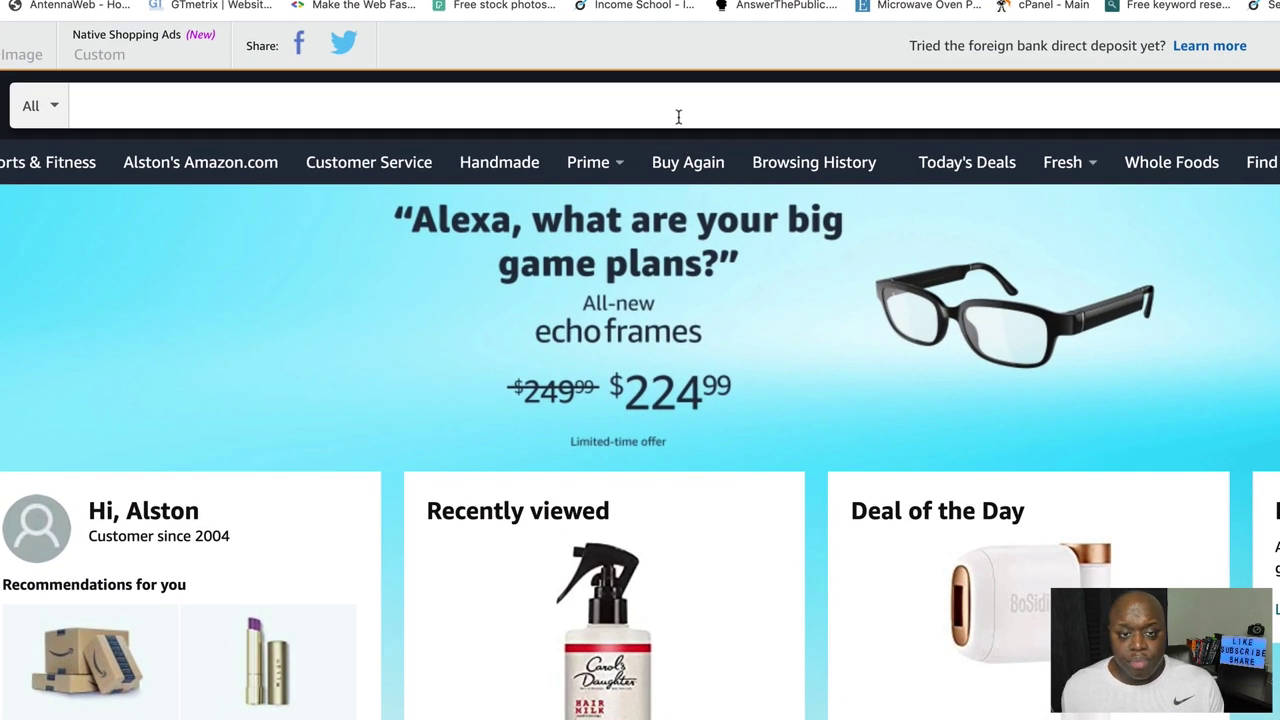
click(662, 110)
text(beard oil)
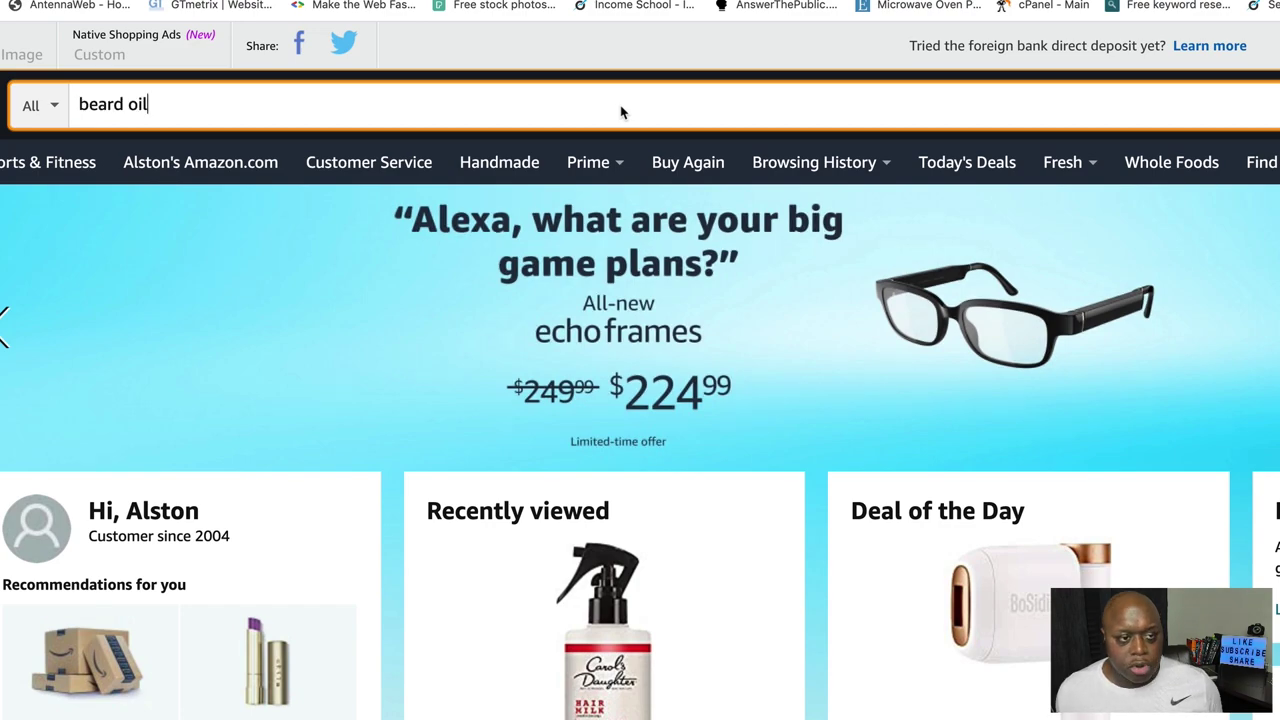
key(Return)
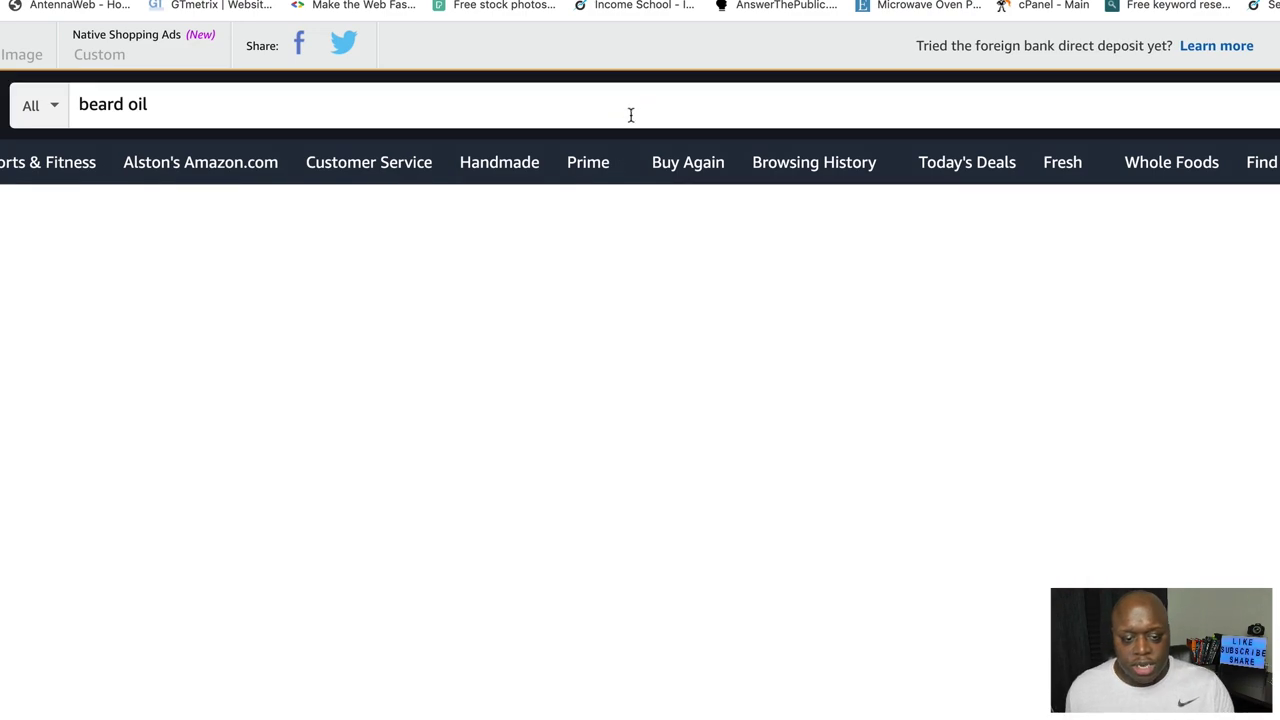
scroll(629, 114, down, 5)
scroll(640, 360, down, 1)
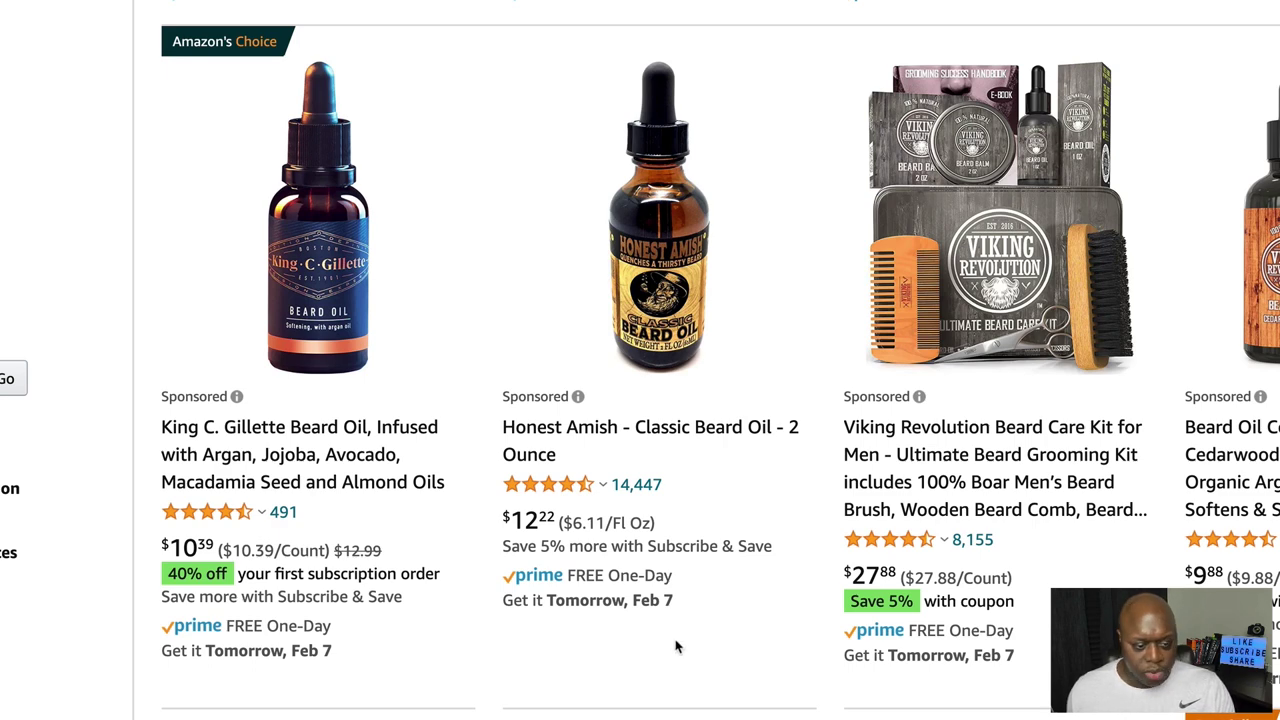
scroll(814, 629, down, 1)
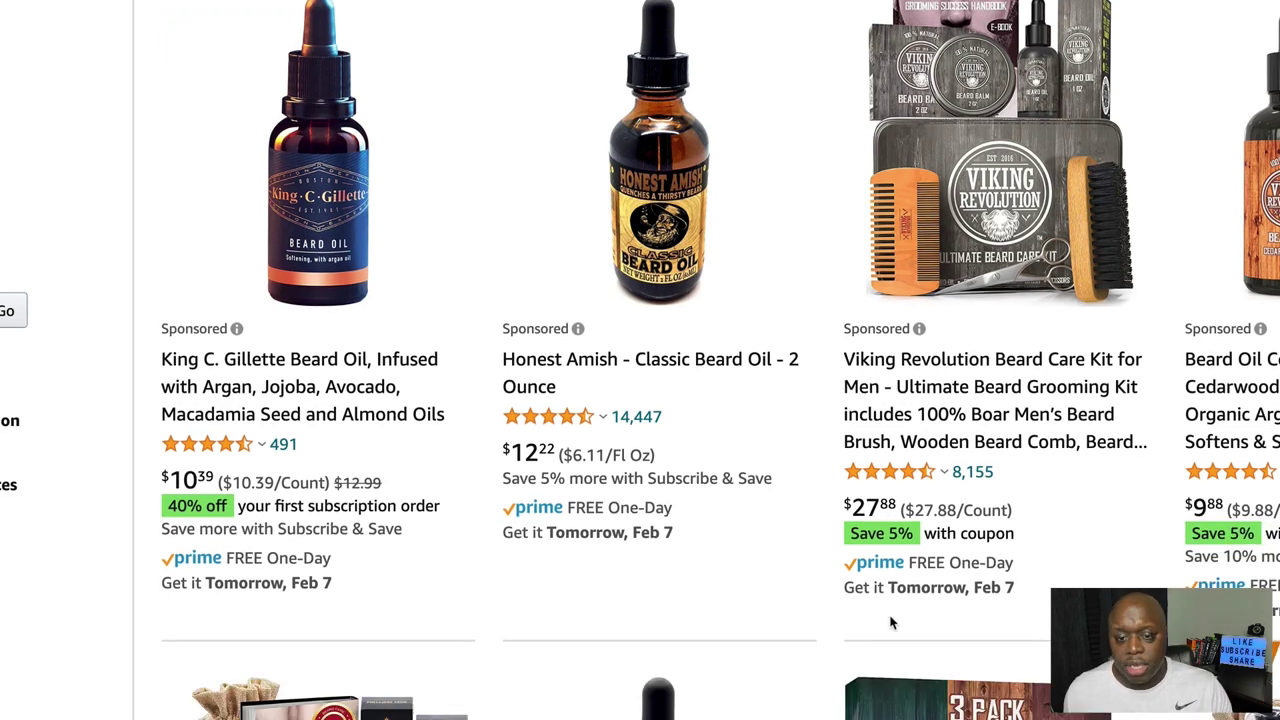
scroll(890, 595, up, 5)
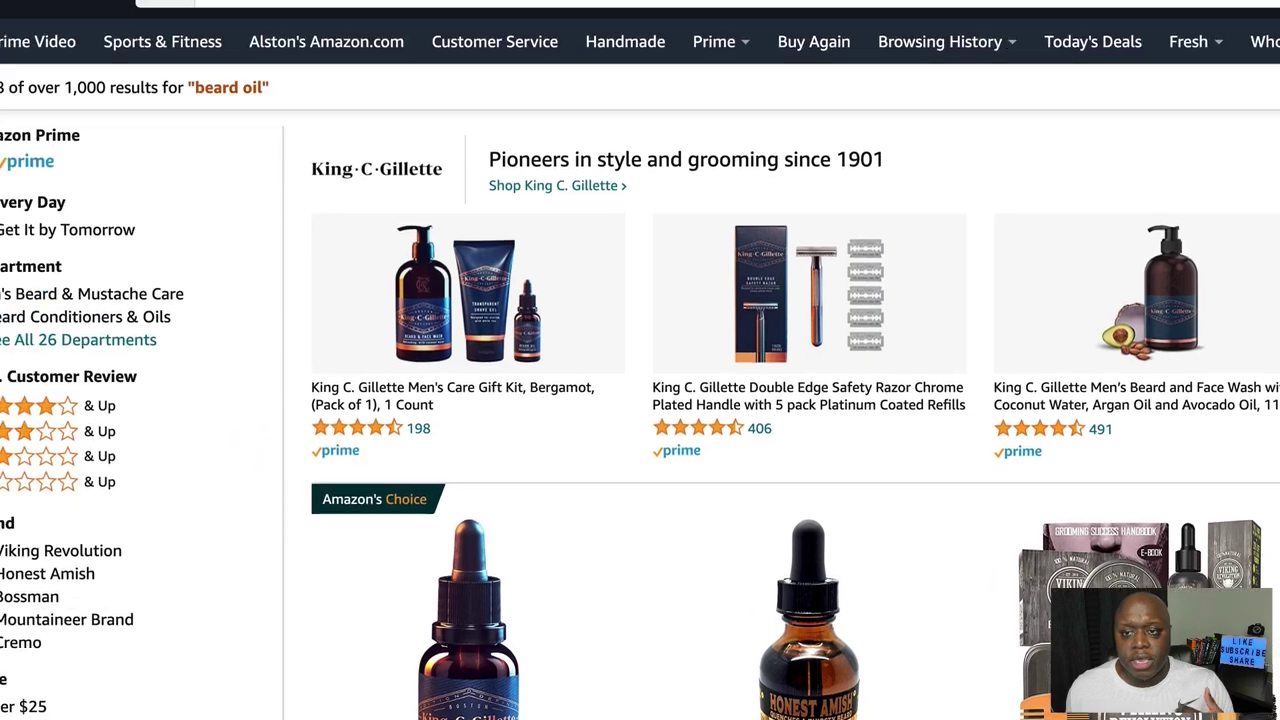
- Search Google for "beard oil affiliate program" and review the Texas Beard Company Affiliate Program page with its sign-up form and payment terms
key(super+l)
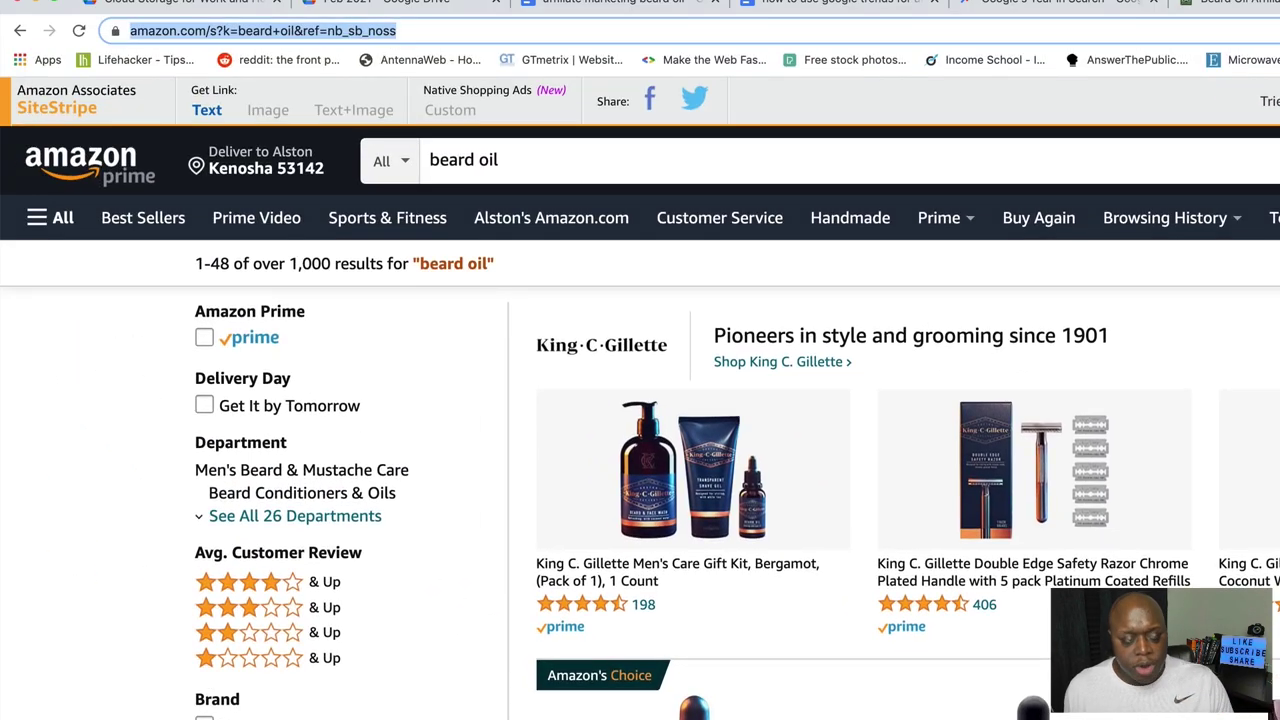
text(beard oil)
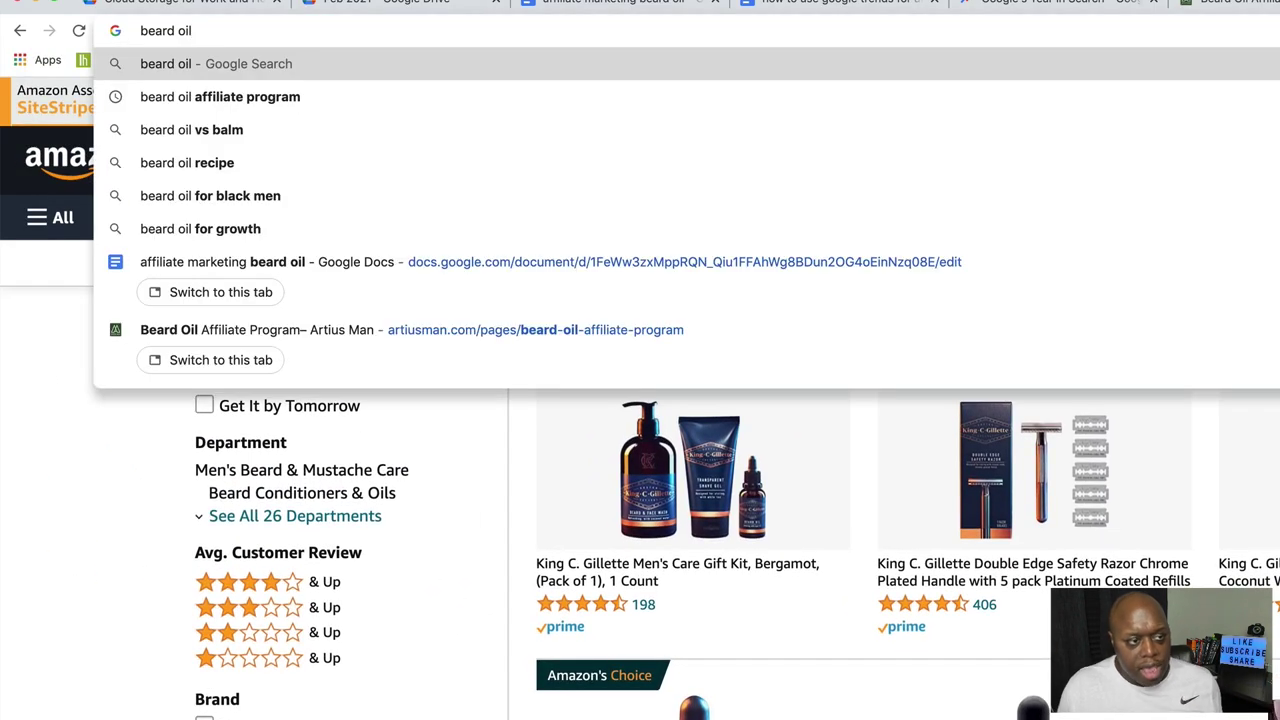
key(Down)
key(Return)
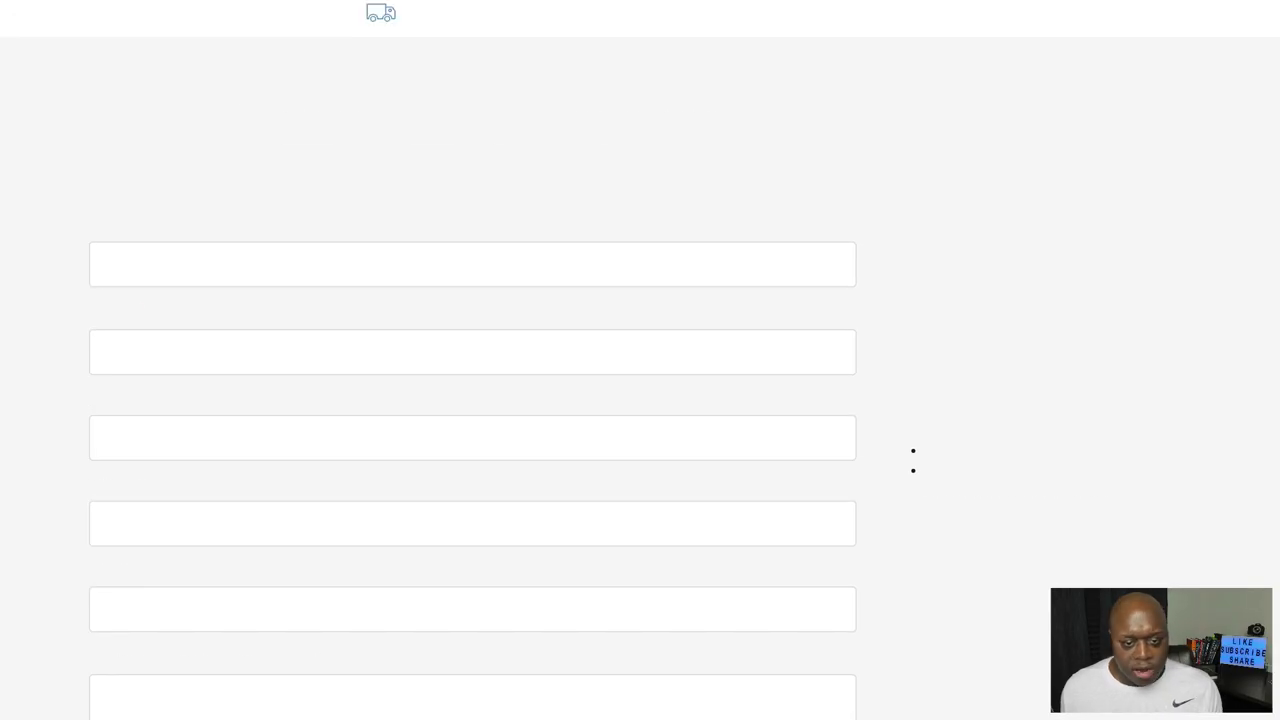
scroll(894, 665, down, 3)
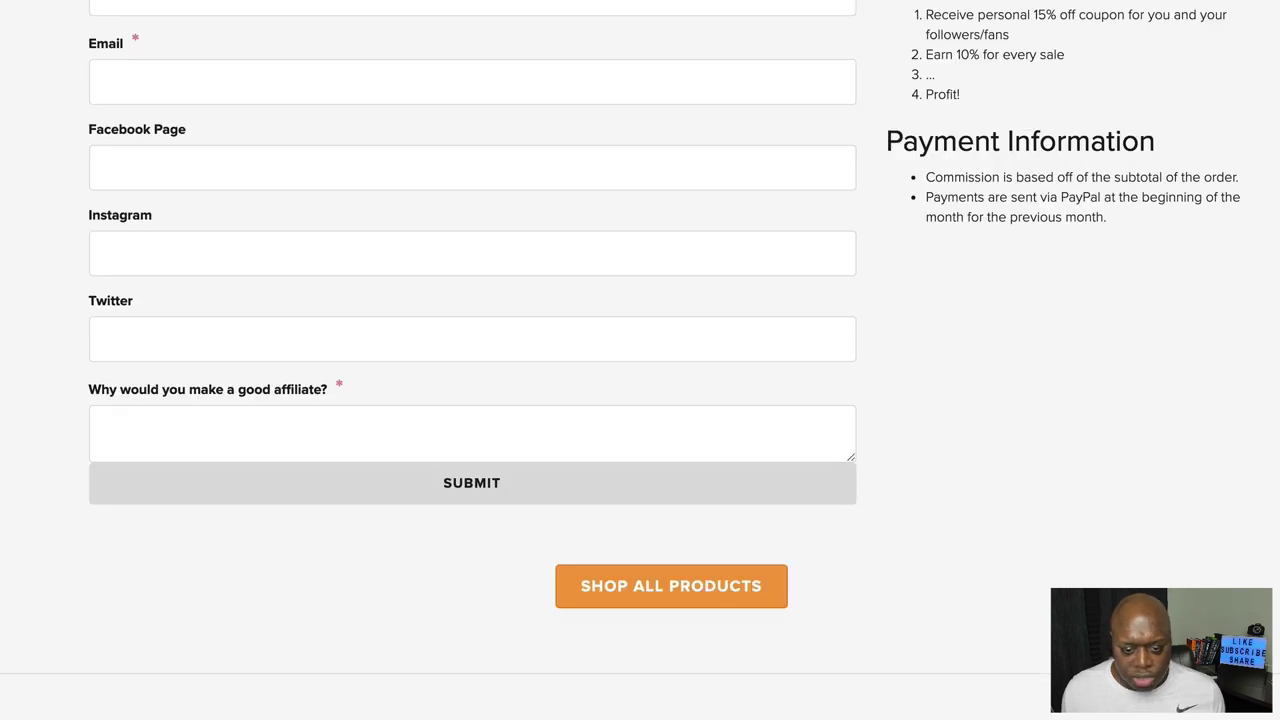
scroll(640, 360, up, 3)
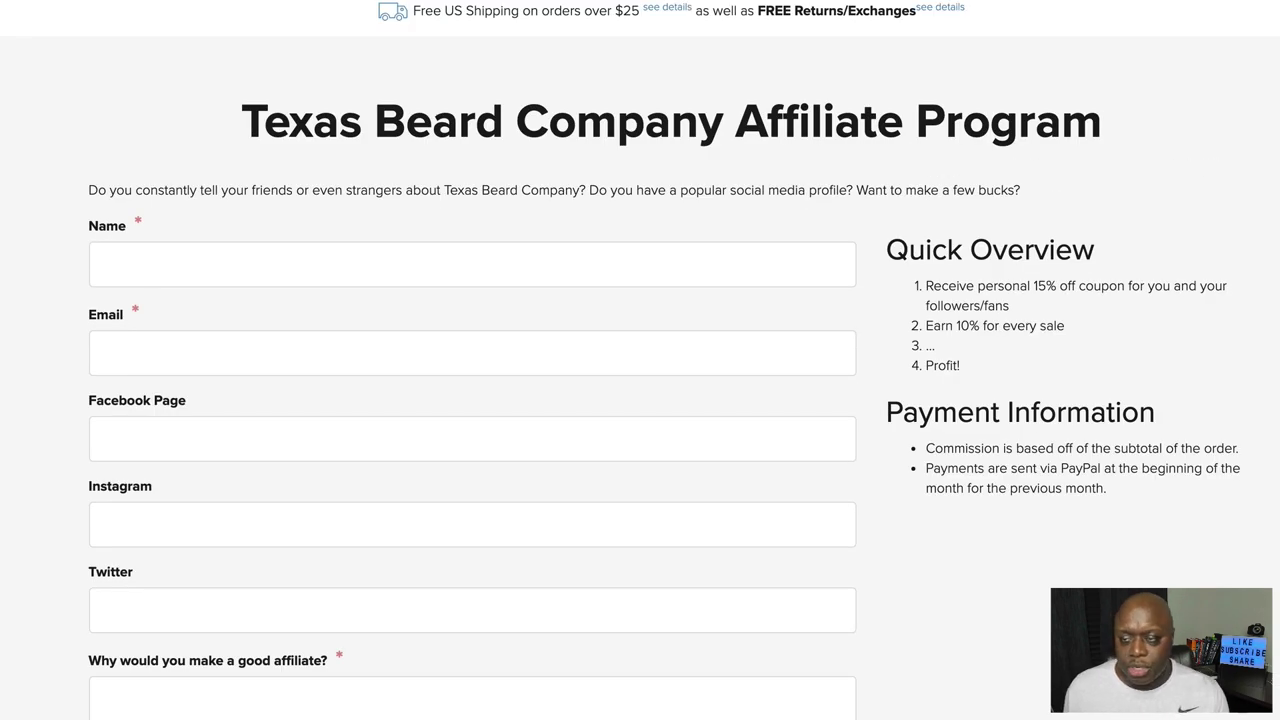